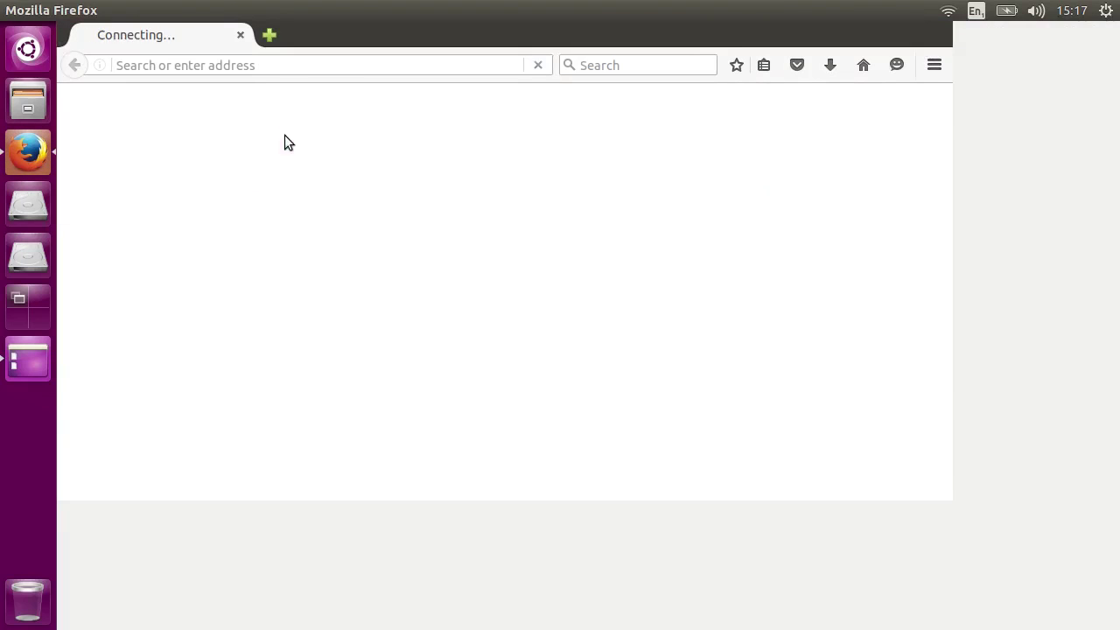
# Go to musescore.org's Free Download page and scroll to the version 2.0.3 Linux AppImage section
pyautogui.write('musescore.org')
pyautogui.press('Return')
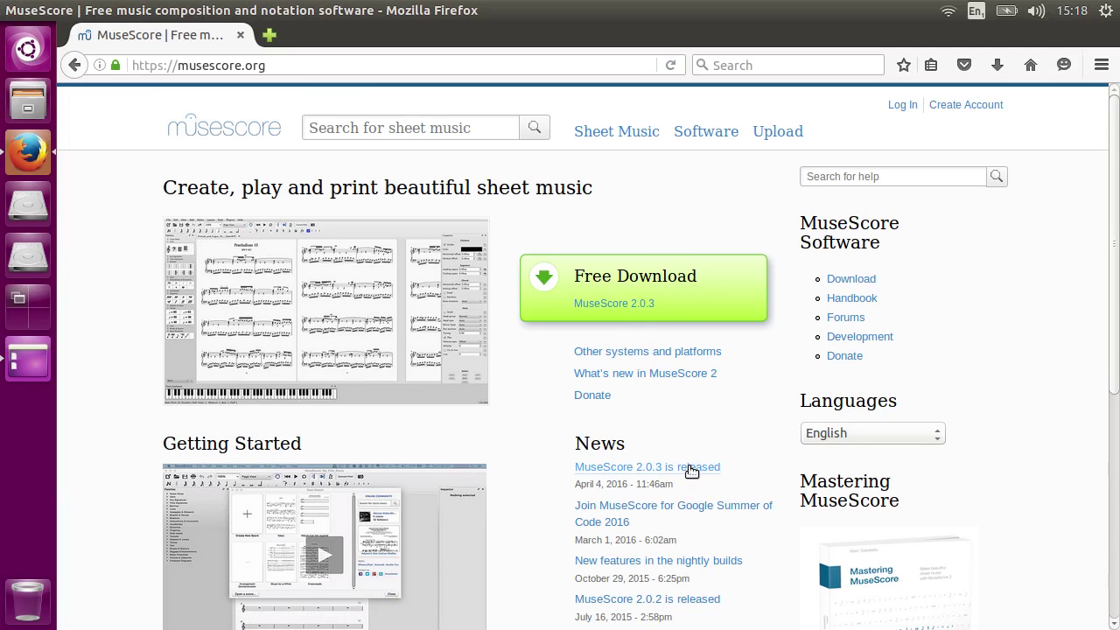
pyautogui.click(681, 285)
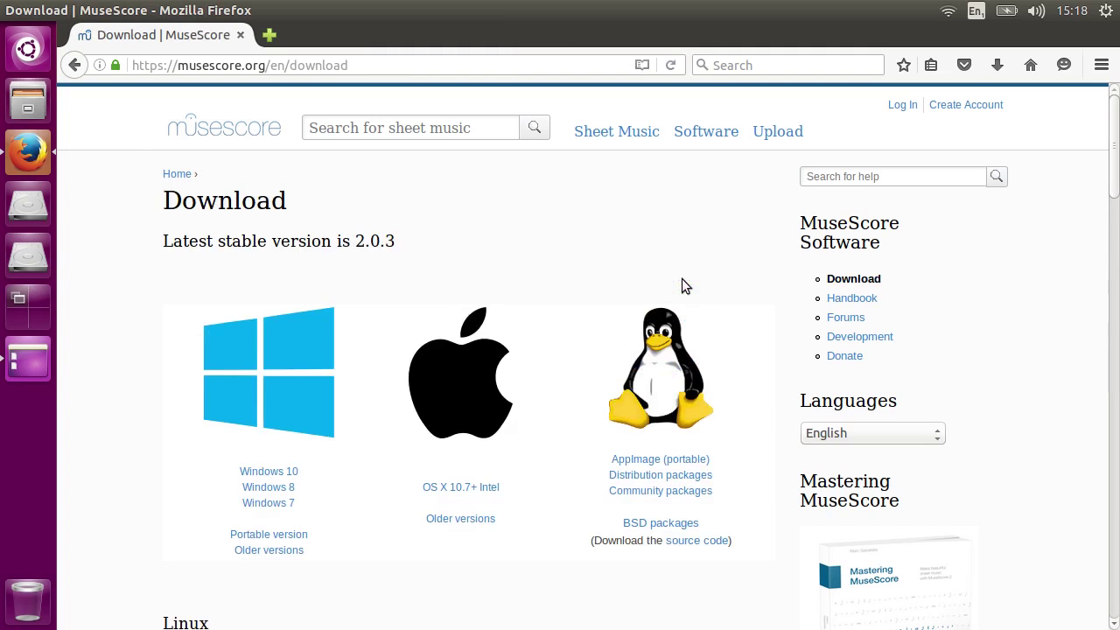
pyautogui.scroll(-8, 715, 281)
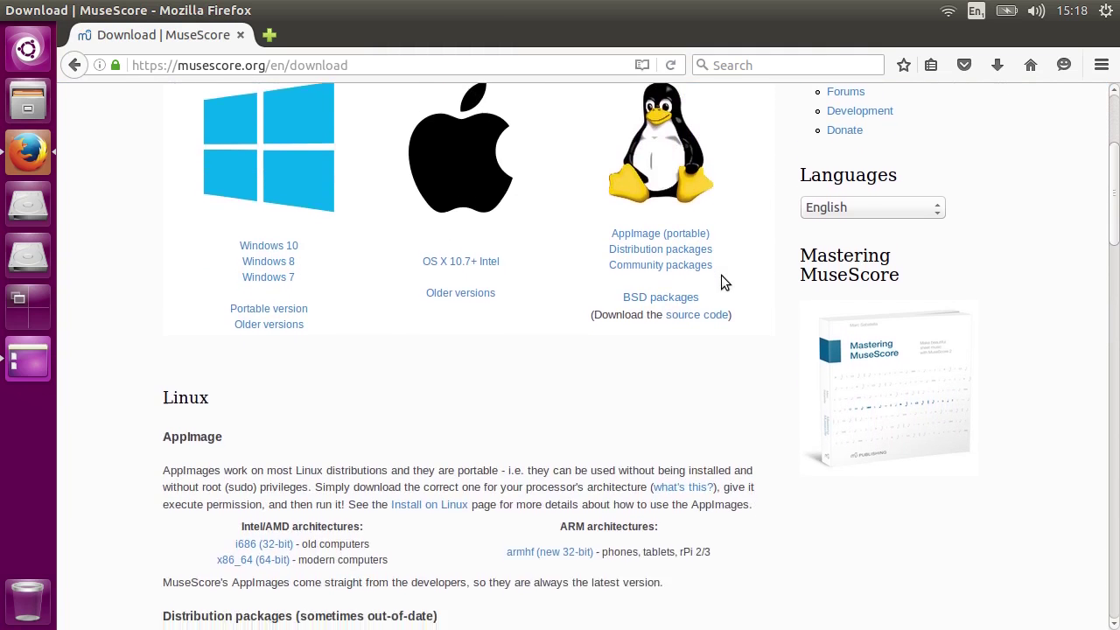
pyautogui.scroll(-1, 719, 276)
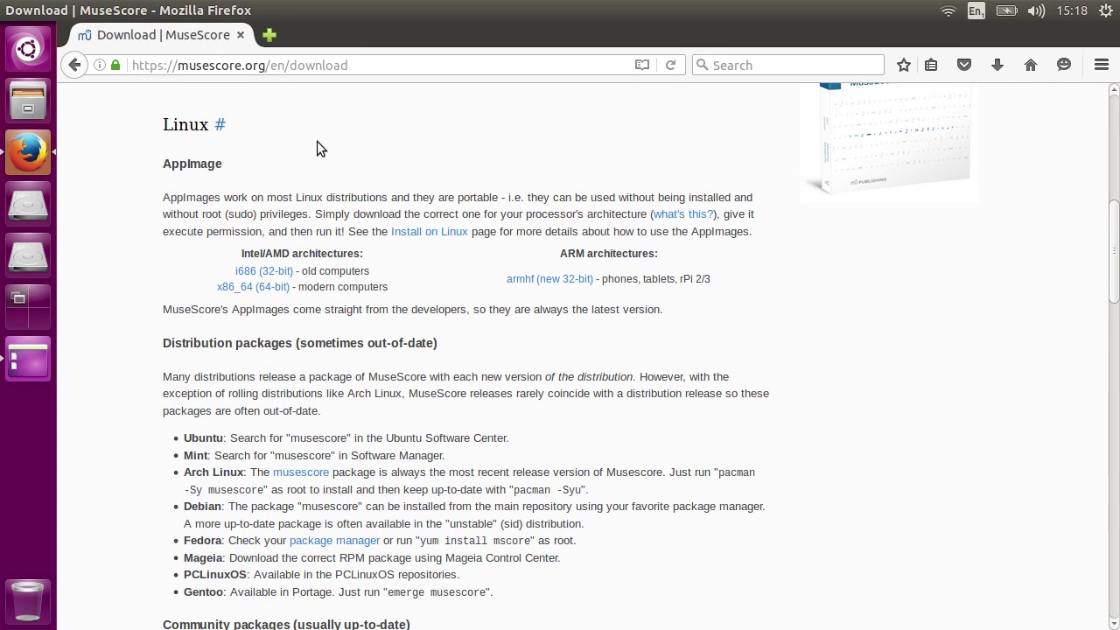
# In a new tab, view Wikipedia's List of Linux distributions timeline image at full size
pyautogui.click(270, 35)
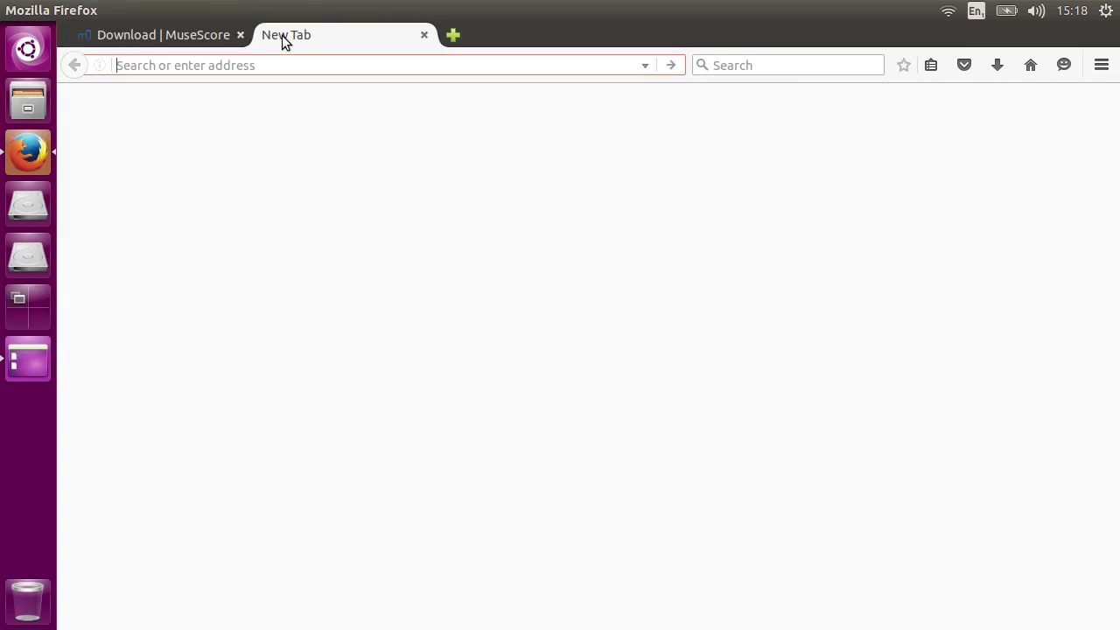
pyautogui.write('lis')
pyautogui.press('Down')
pyautogui.press('Return')
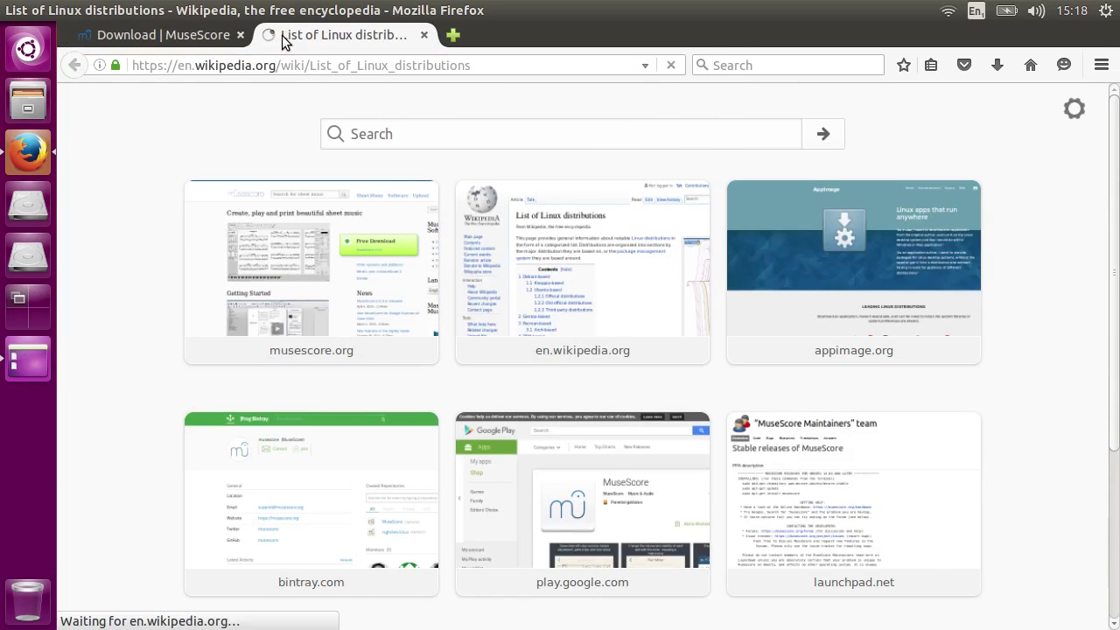
pyautogui.click(1019, 390)
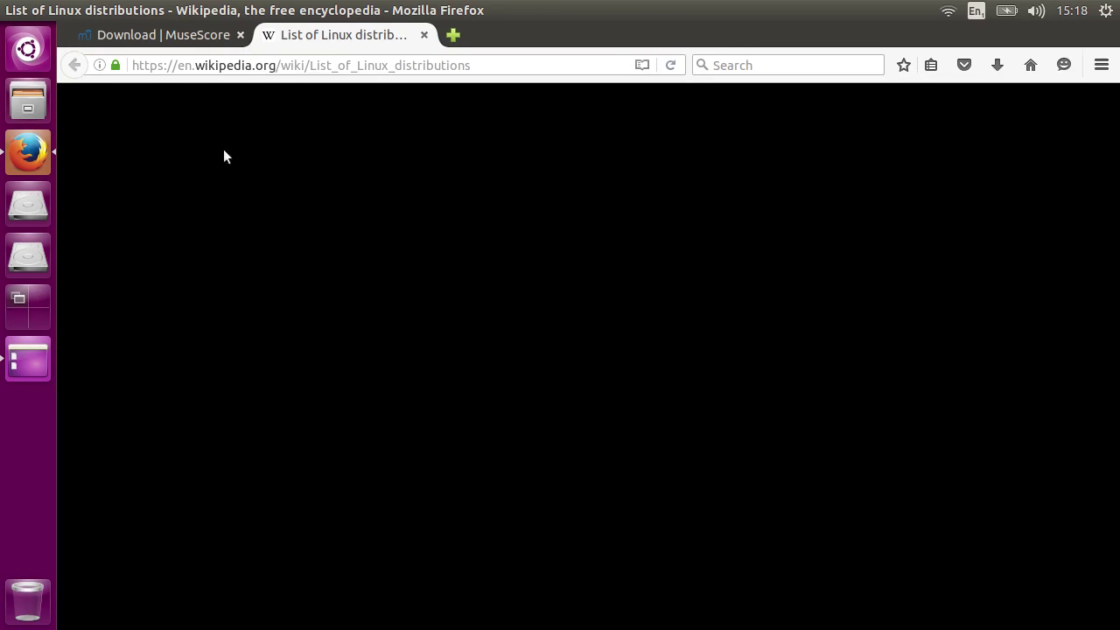
pyautogui.click(606, 225)
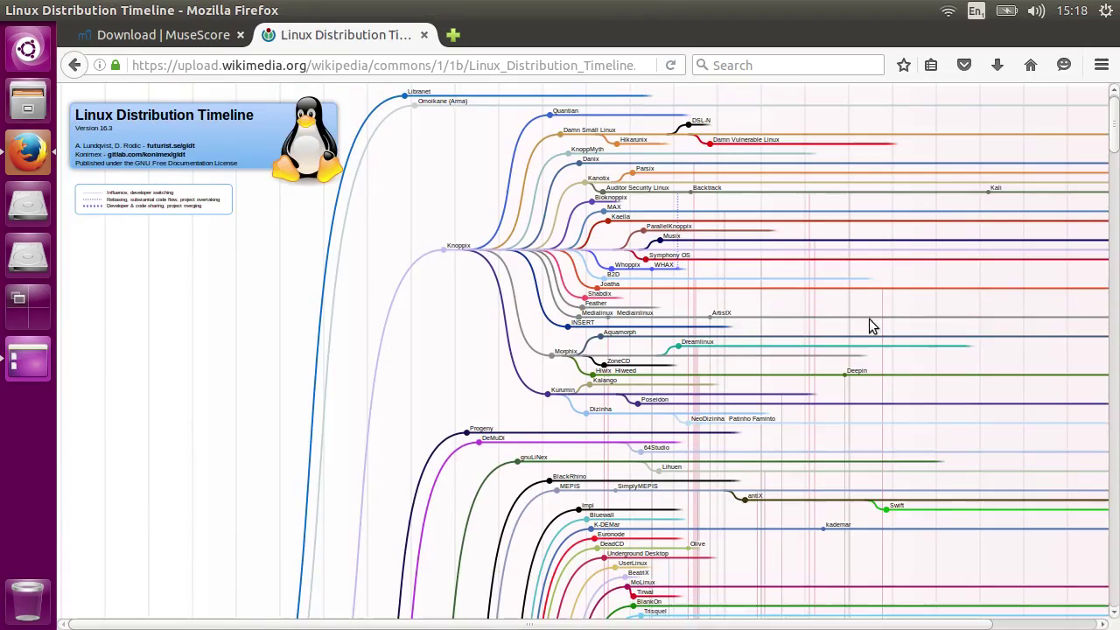
pyautogui.scroll(-1, 869, 319)
pyautogui.scroll(-15, 871, 326)
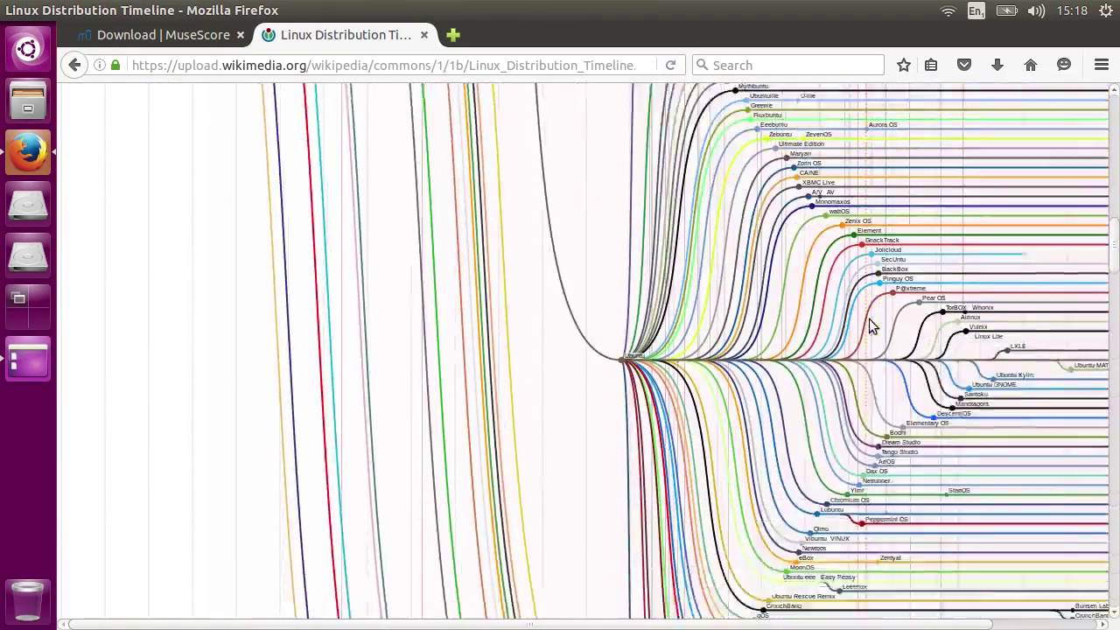
pyautogui.scroll(-15, 868, 319)
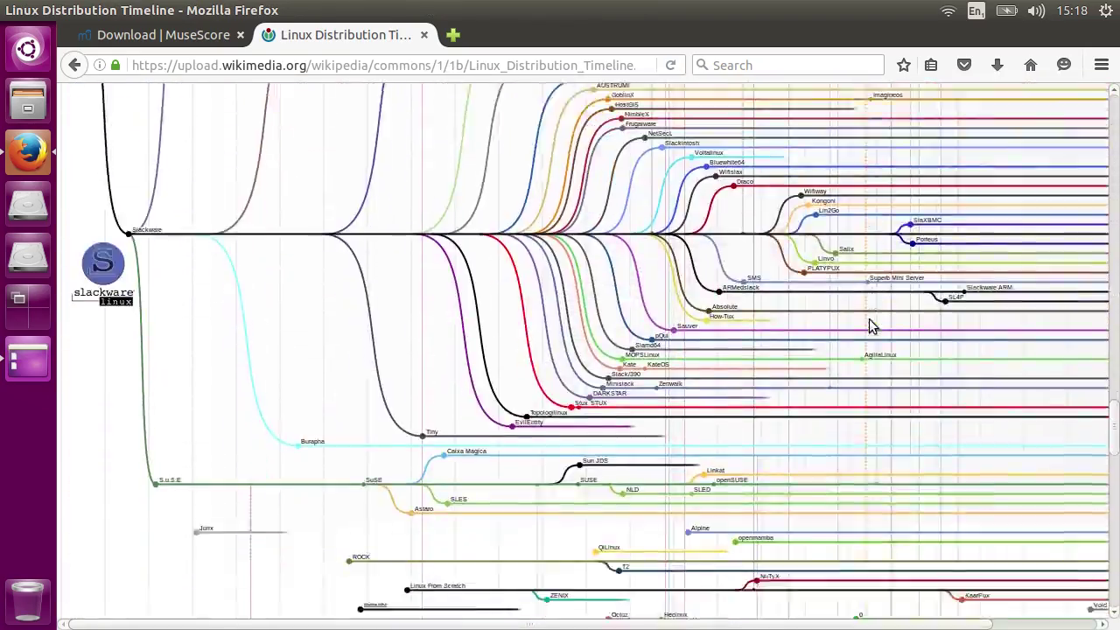
pyautogui.scroll(-15, 869, 320)
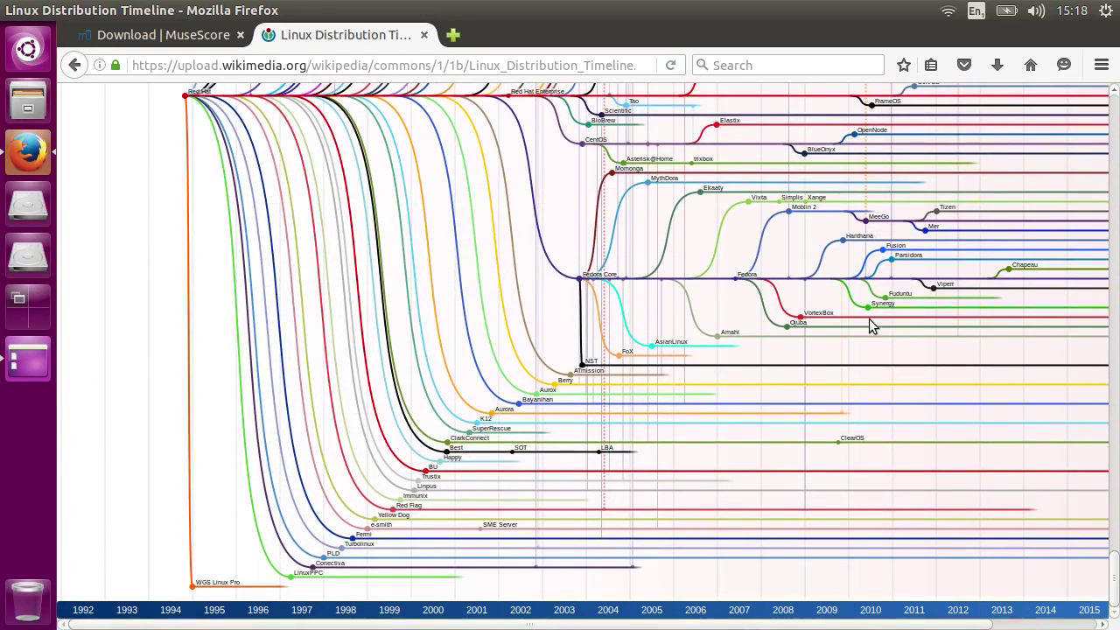
# Load the AppImage website in another new tab and browse it
pyautogui.click(452, 35)
pyautogui.write('ap')
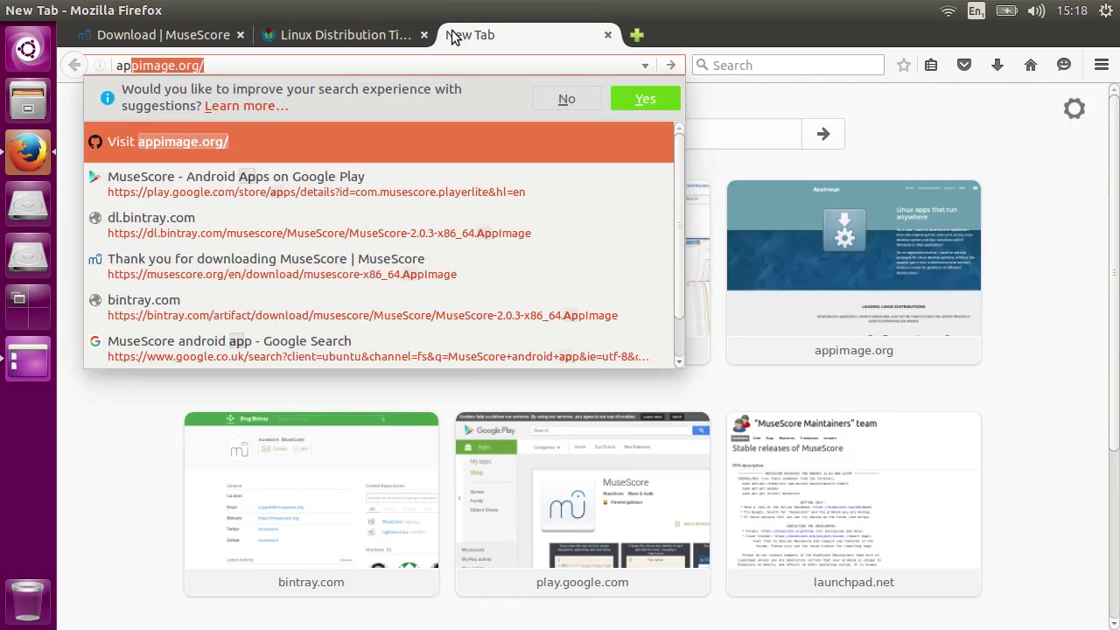
pyautogui.press('Return')
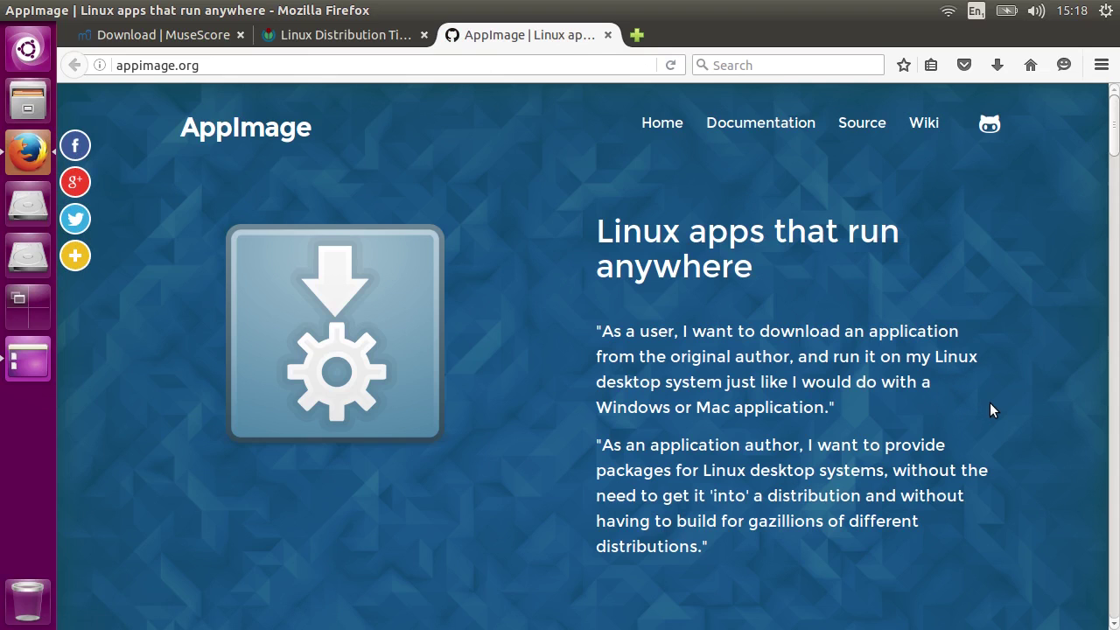
pyautogui.scroll(-10, 990, 403)
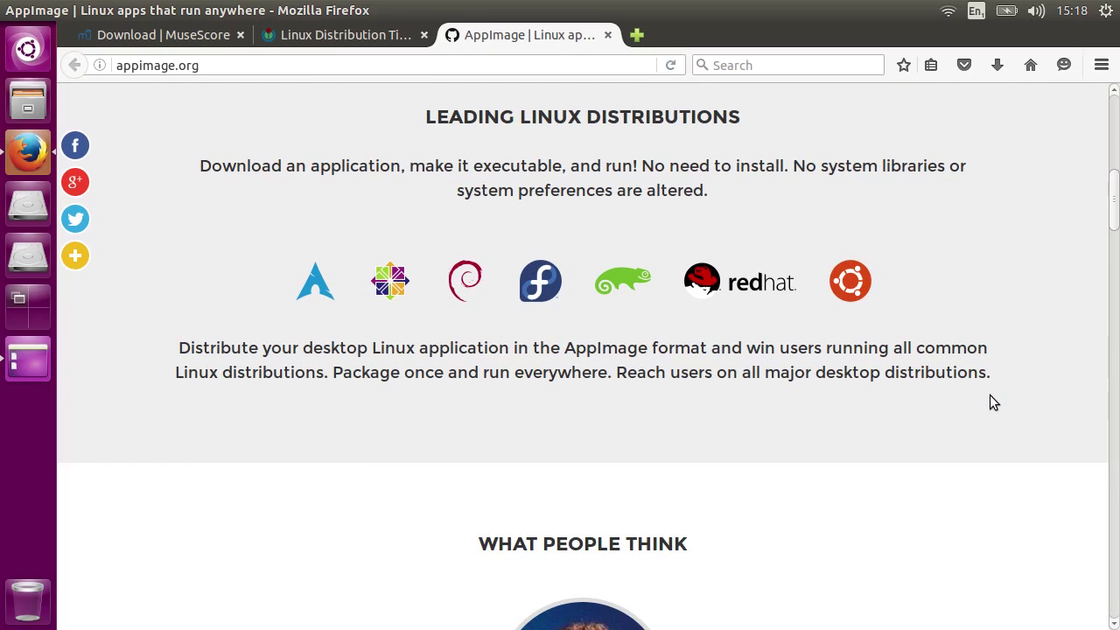
# Back on the MuseScore page, run arch in a terminal to confirm x86_64
pyautogui.click(201, 37)
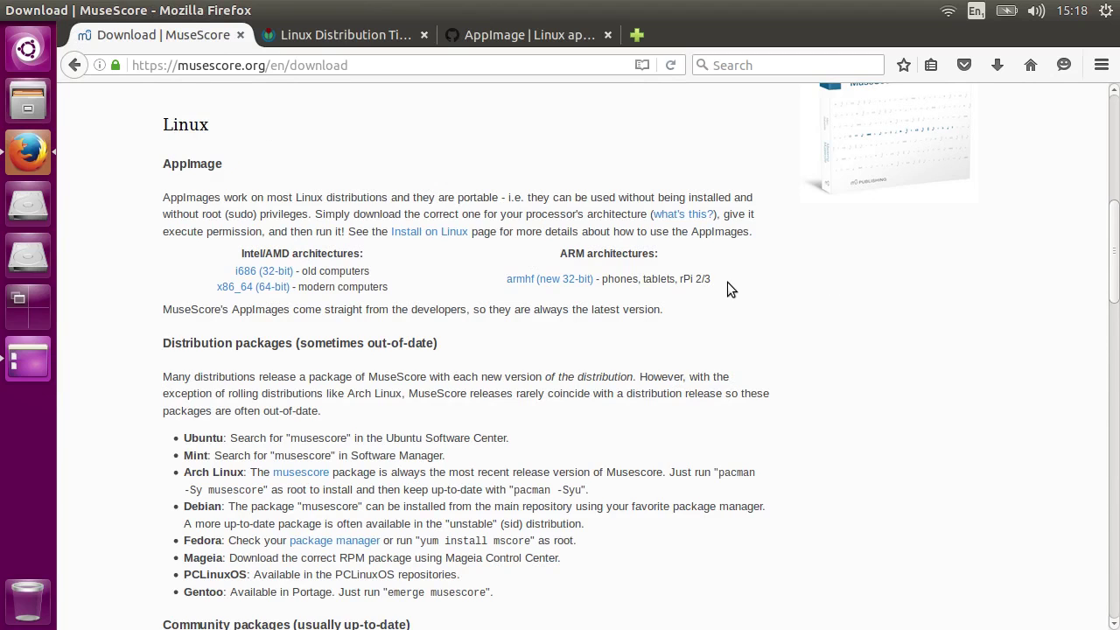
pyautogui.hotkey('ctrl', 'alt', 't')
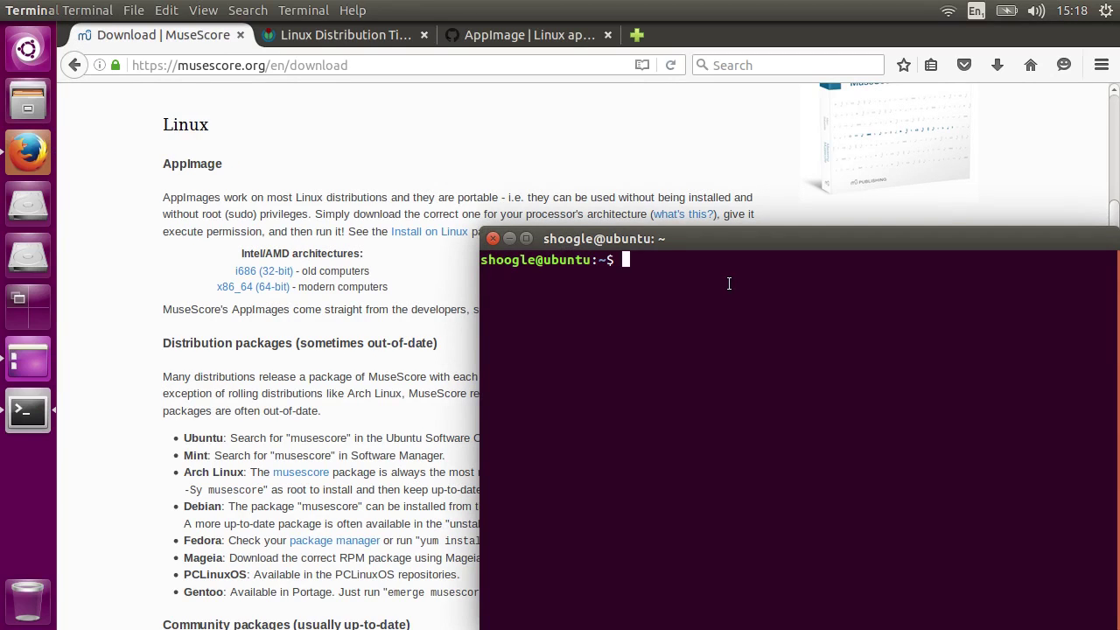
pyautogui.write('arch')
pyautogui.press('Return')
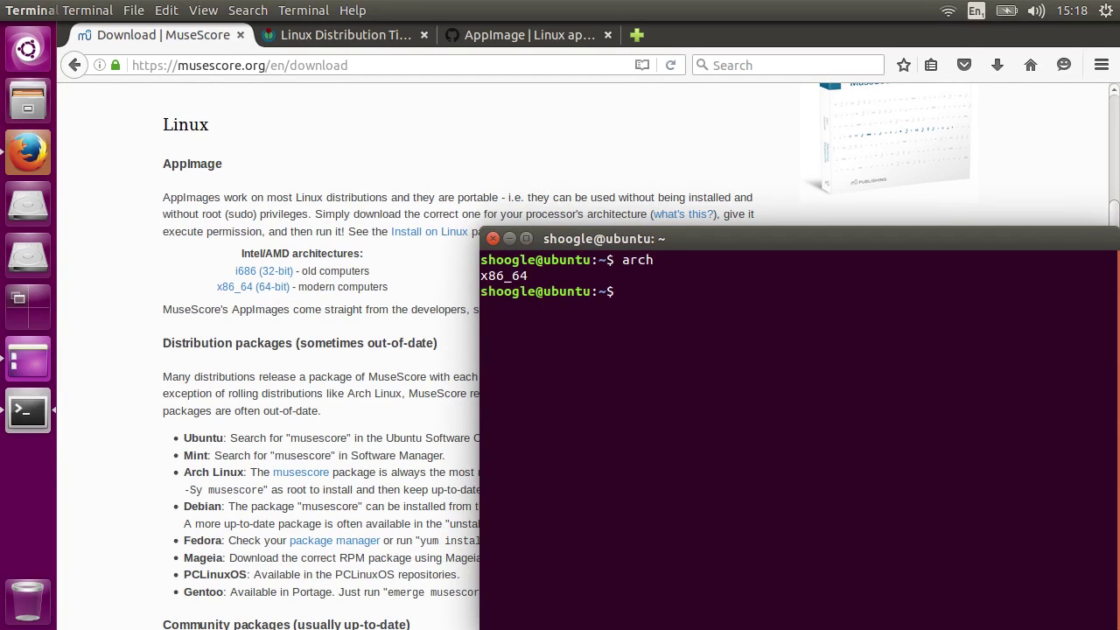
pyautogui.doubleClick(498, 276)
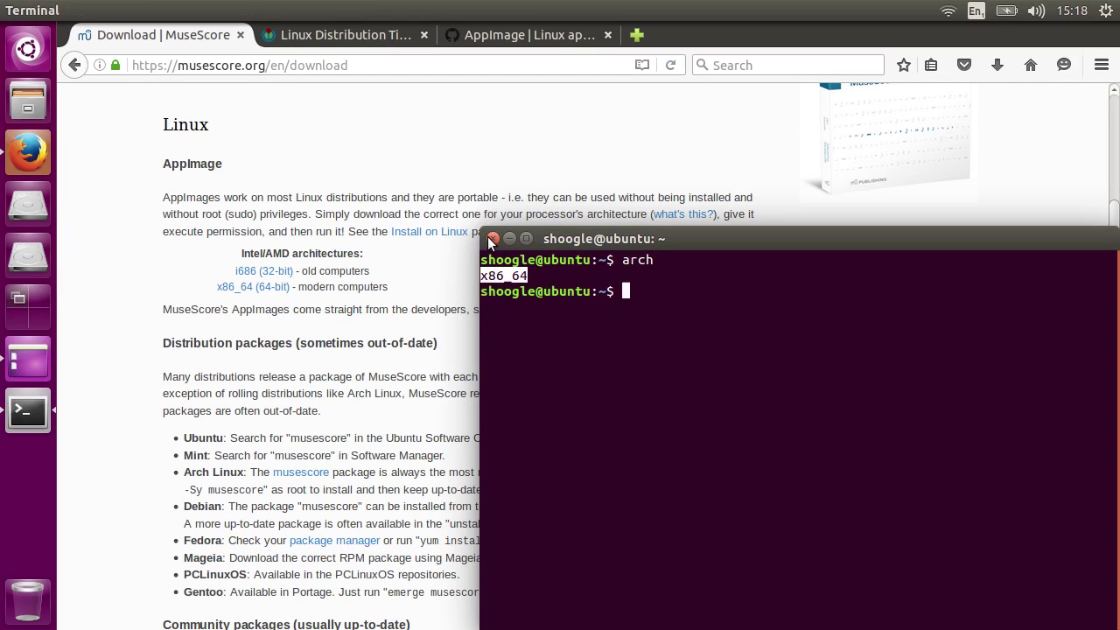
# Download and save the 64-bit MuseScore-2.0.3-x86_64.AppImage file
pyautogui.click(493, 238)
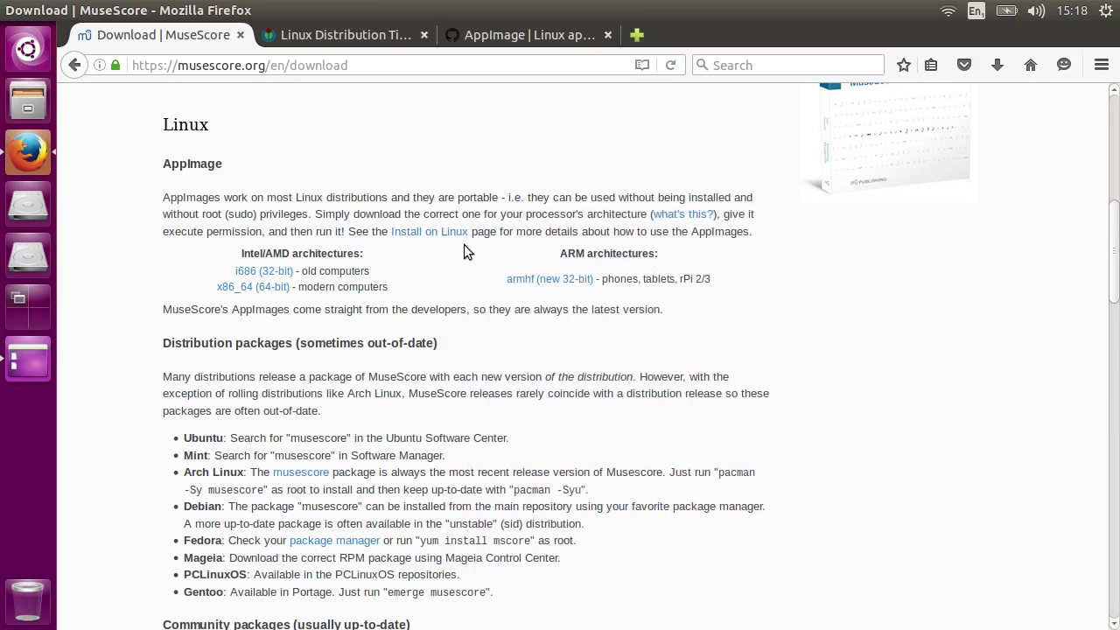
pyautogui.click(247, 286)
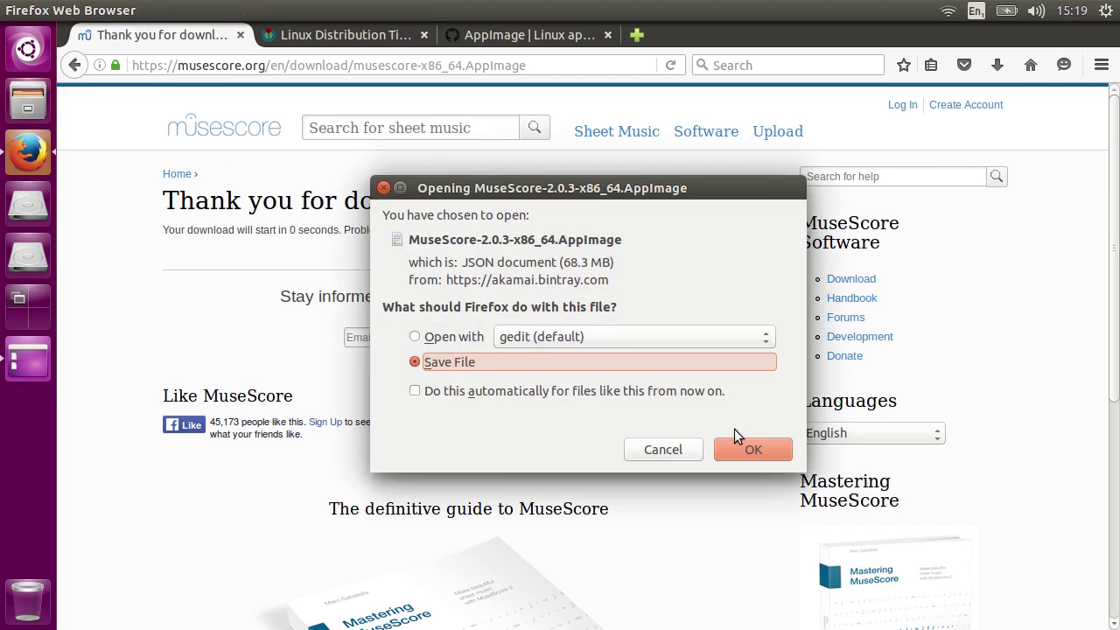
pyautogui.click(735, 442)
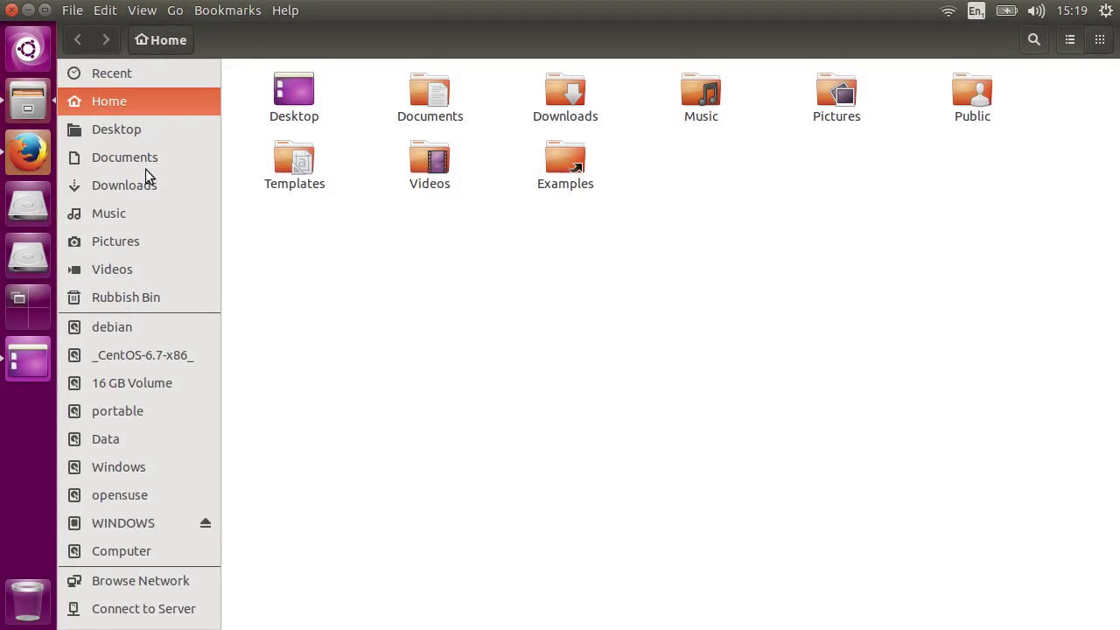
# In Downloads, try opening the MuseScore AppImage and decline the search for an application to open it
pyautogui.click(143, 187)
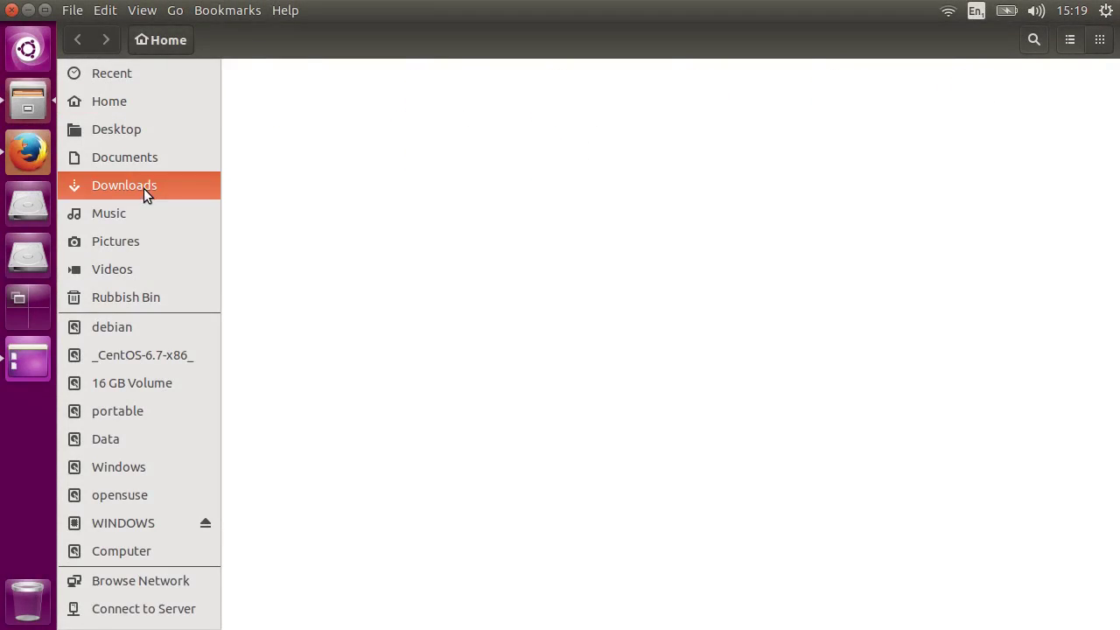
pyautogui.doubleClick(300, 115)
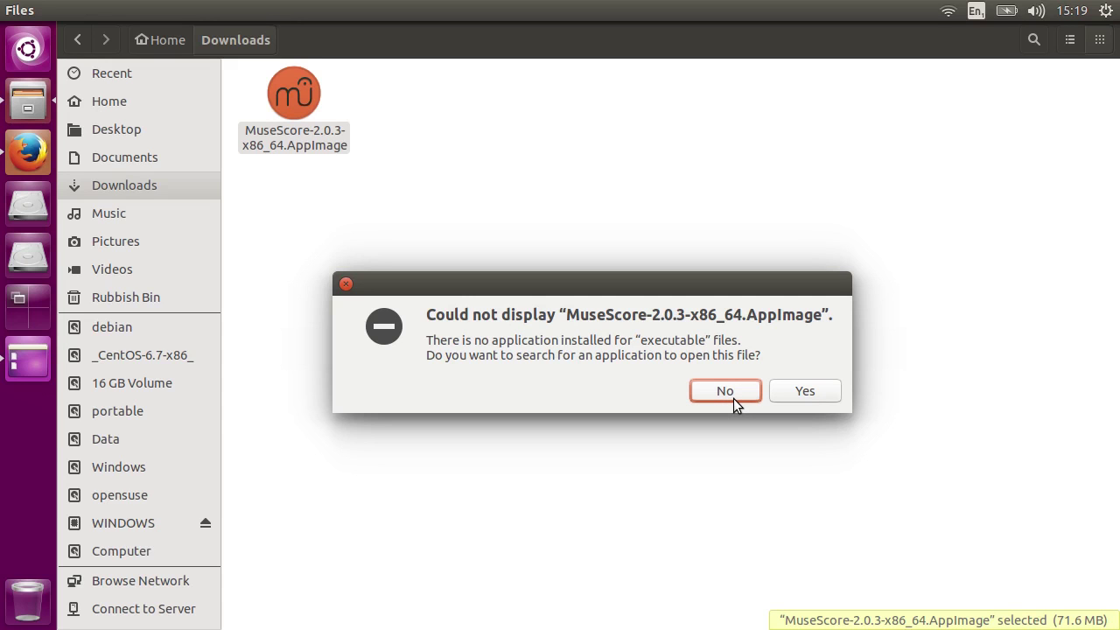
pyautogui.click(725, 391)
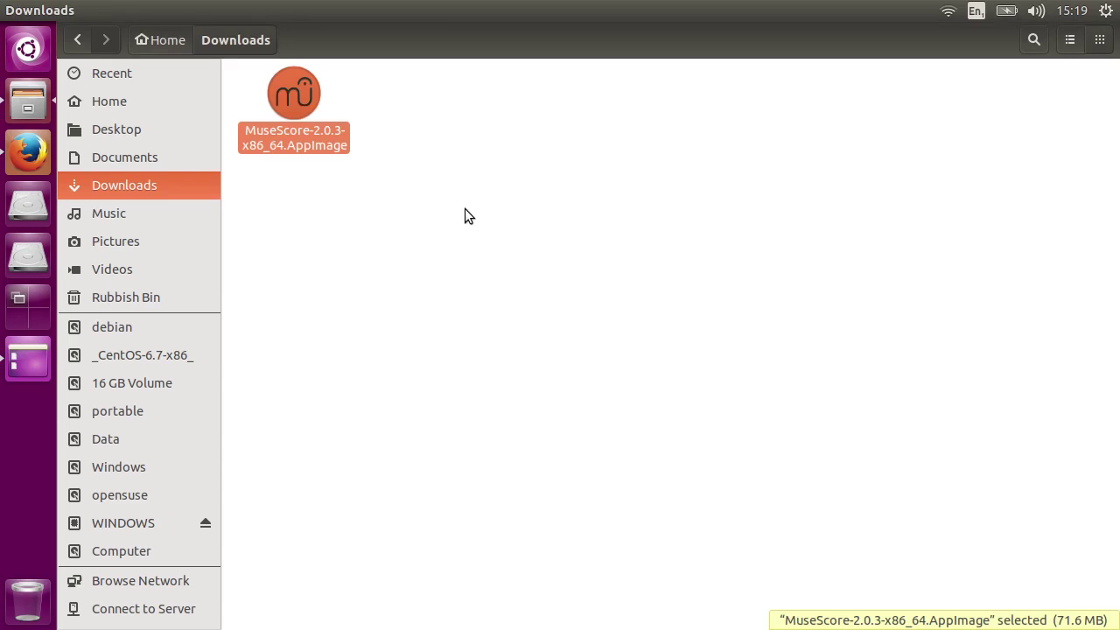
# Tick 'Allow executing file as program' in the AppImage's Permissions properties
pyautogui.rightClick(298, 113)
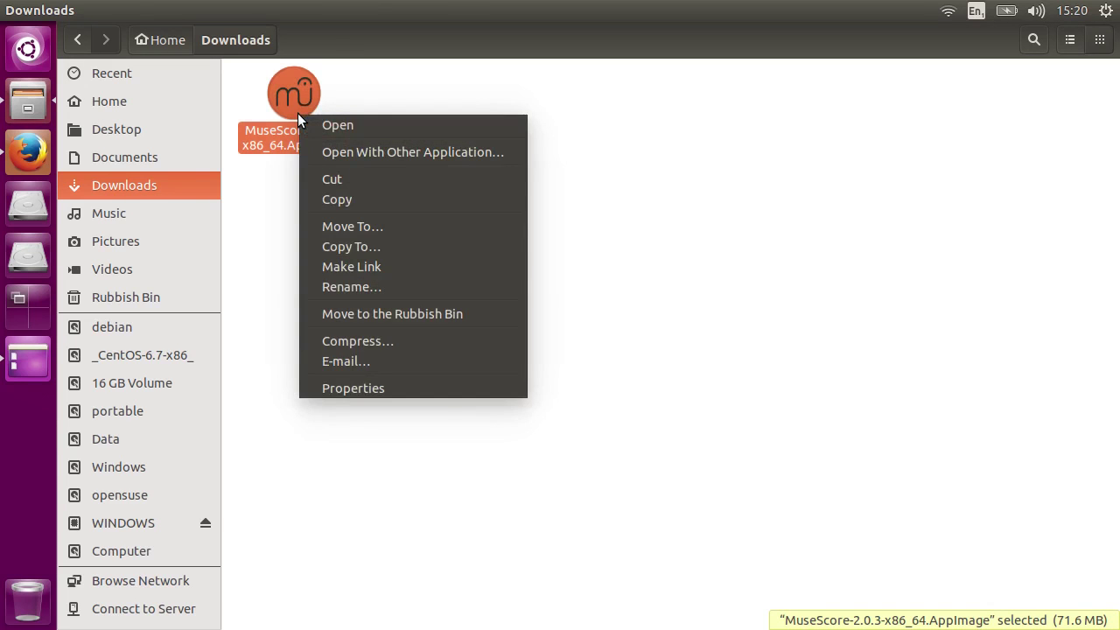
pyautogui.click(421, 391)
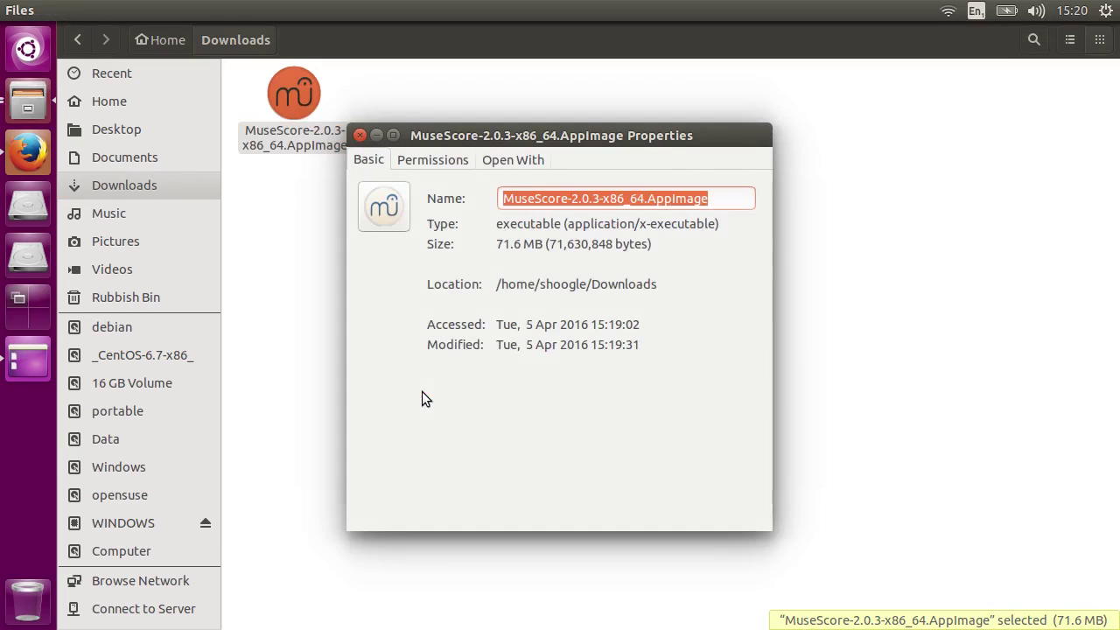
pyautogui.click(439, 161)
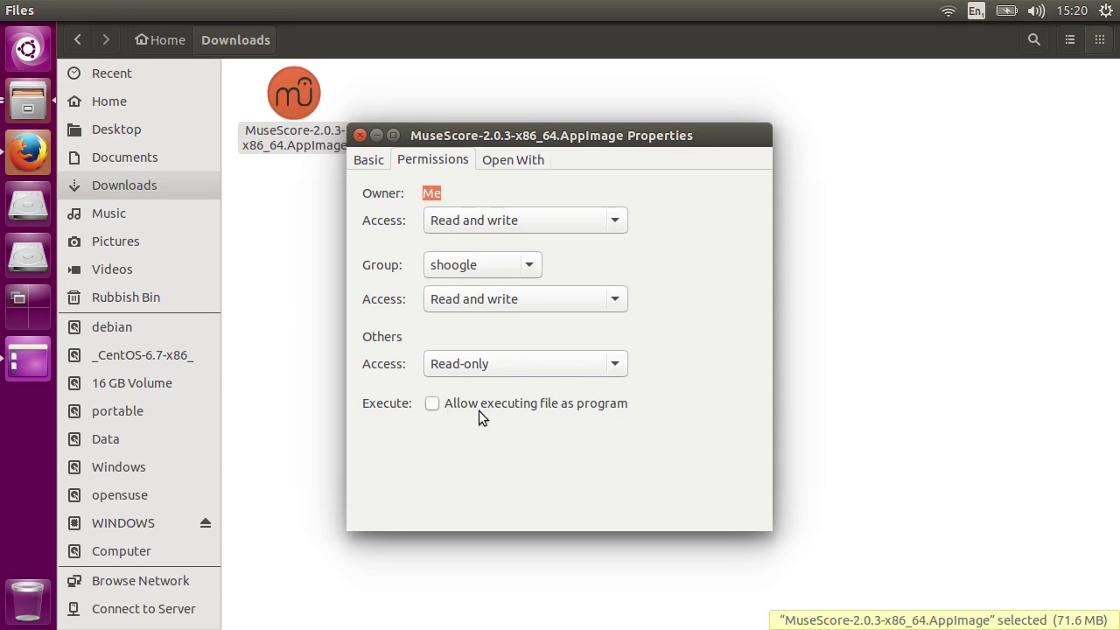
pyautogui.click(432, 403)
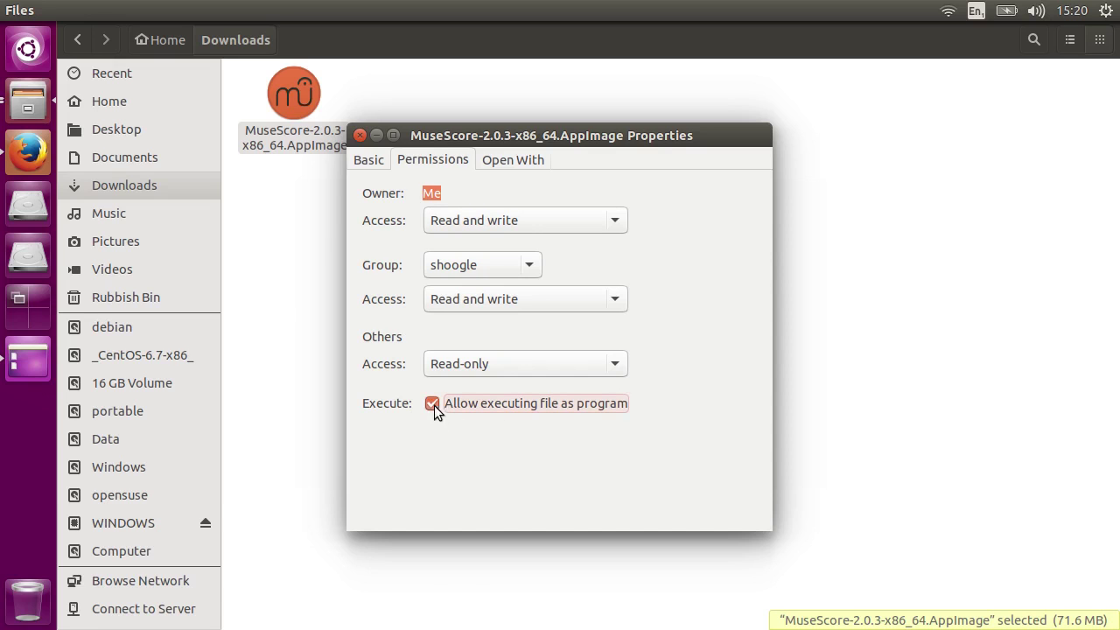
pyautogui.click(359, 136)
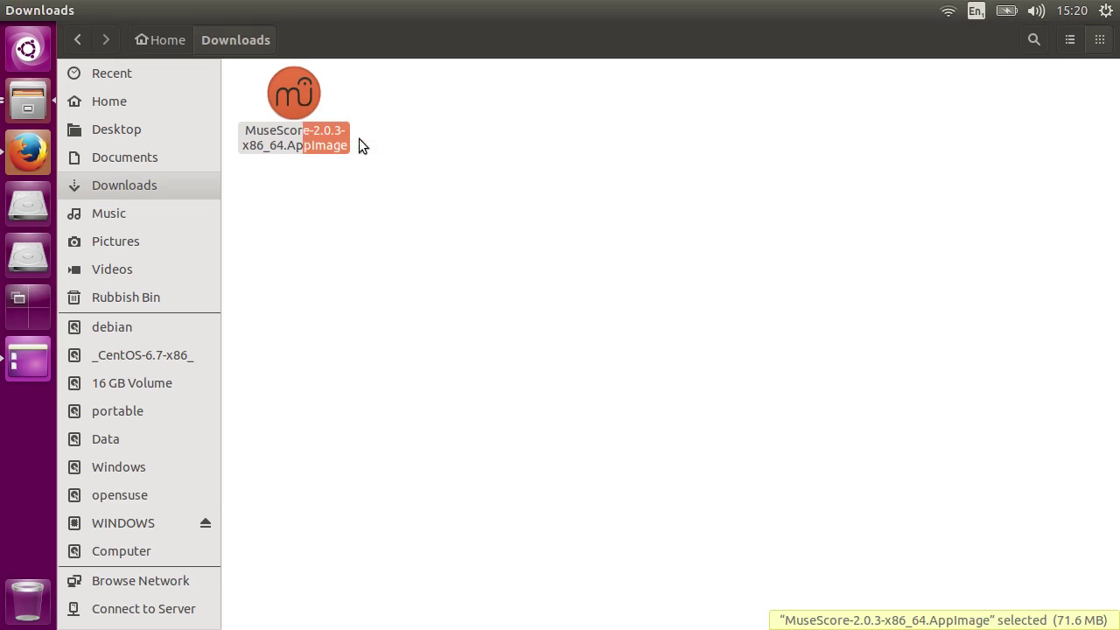
pyautogui.click(436, 223)
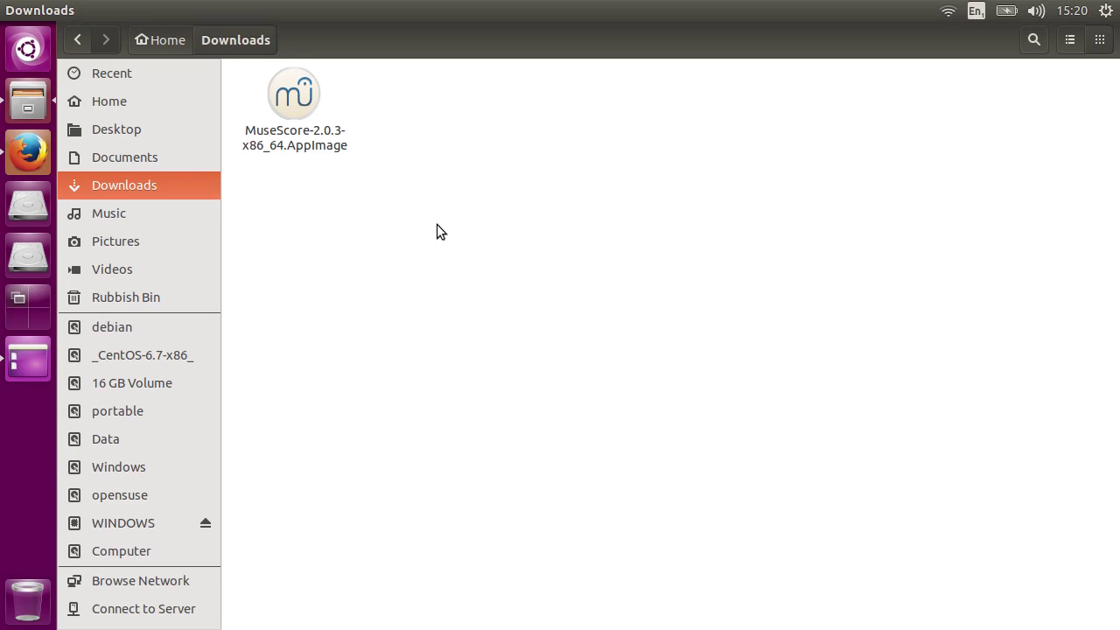
# Run 'cd ~/Downloads/' and 'chmod u+x MuseScore-2.0.3-x86_64.AppImage' in a terminal
pyautogui.hotkey('ctrl', 'alt', 't')
pyautogui.write('cd ~/D')
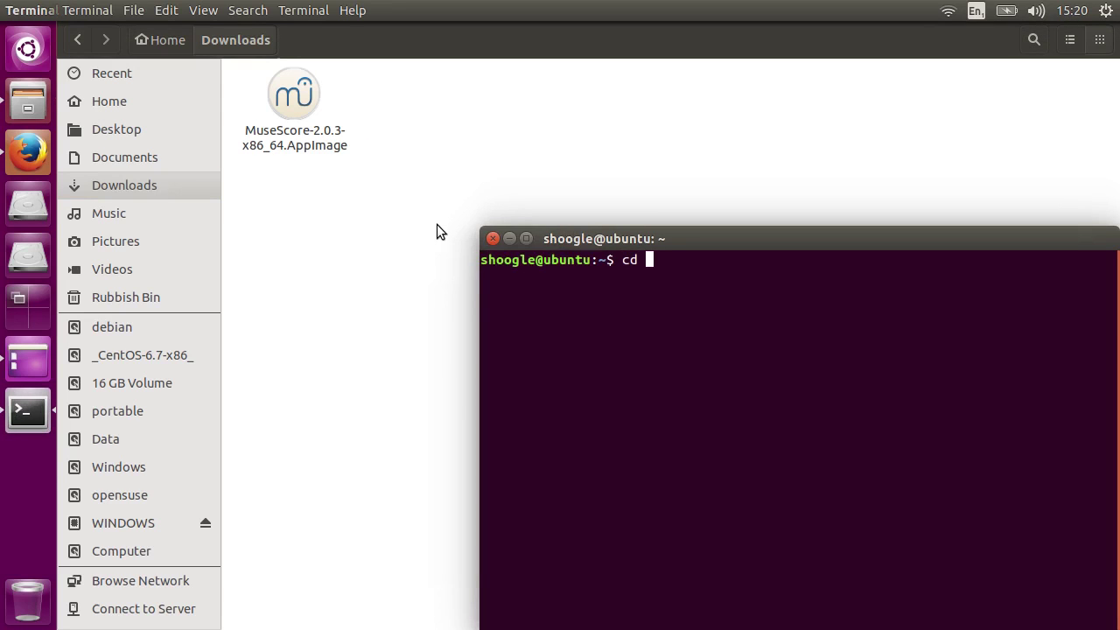
pyautogui.write('own')
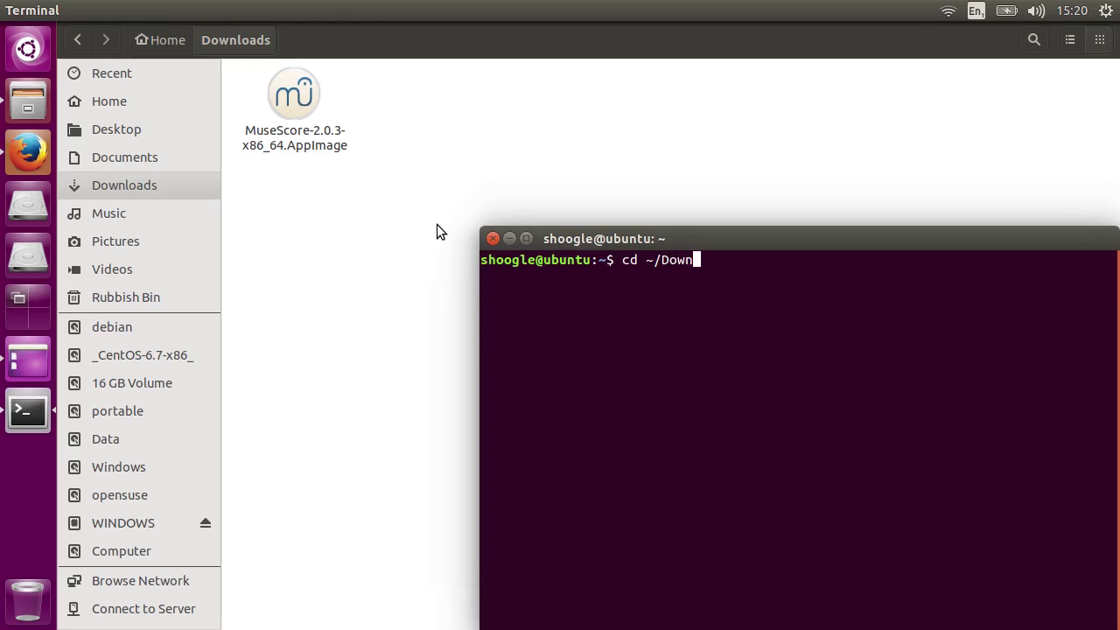
pyautogui.press('Tab')
pyautogui.press('Return')
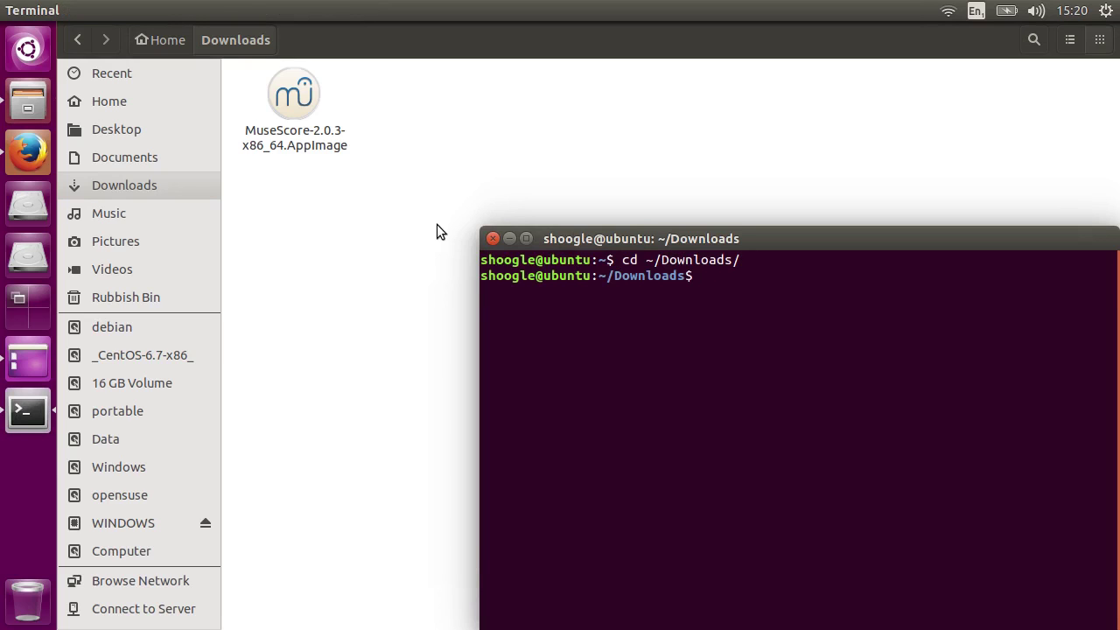
pyautogui.write('chmod u+x MuseS')
pyautogui.press('Tab')
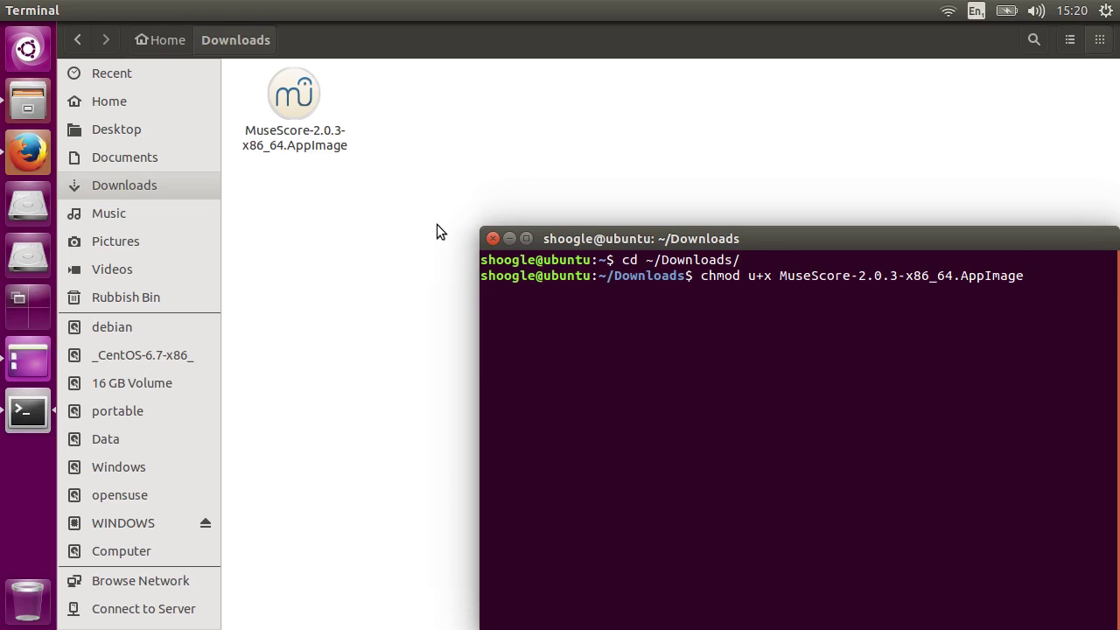
pyautogui.press('Return')
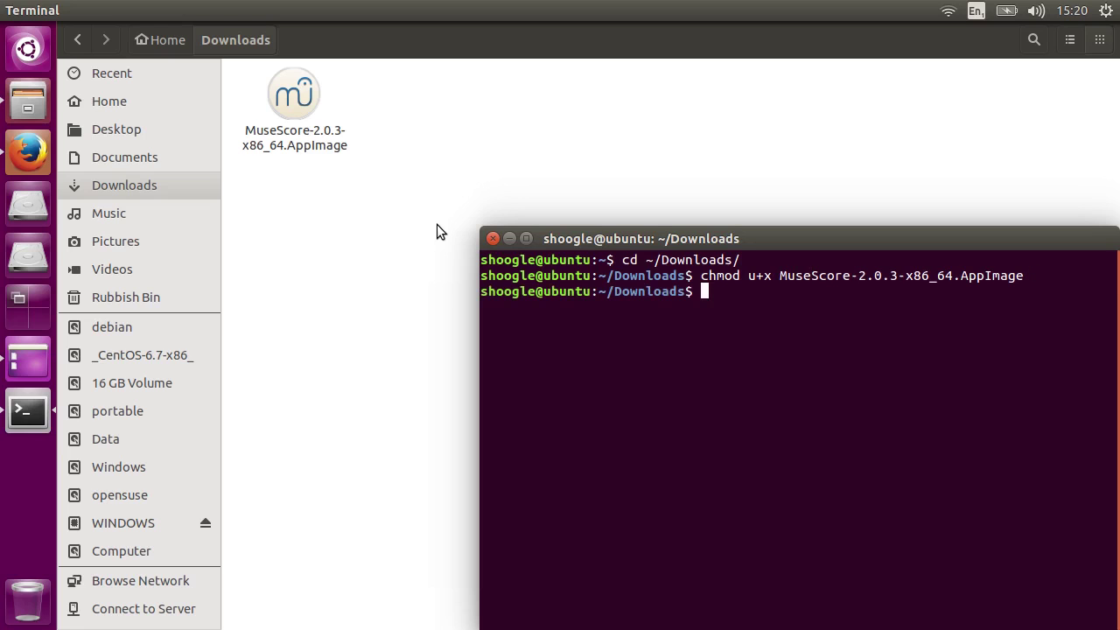
pyautogui.click(491, 237)
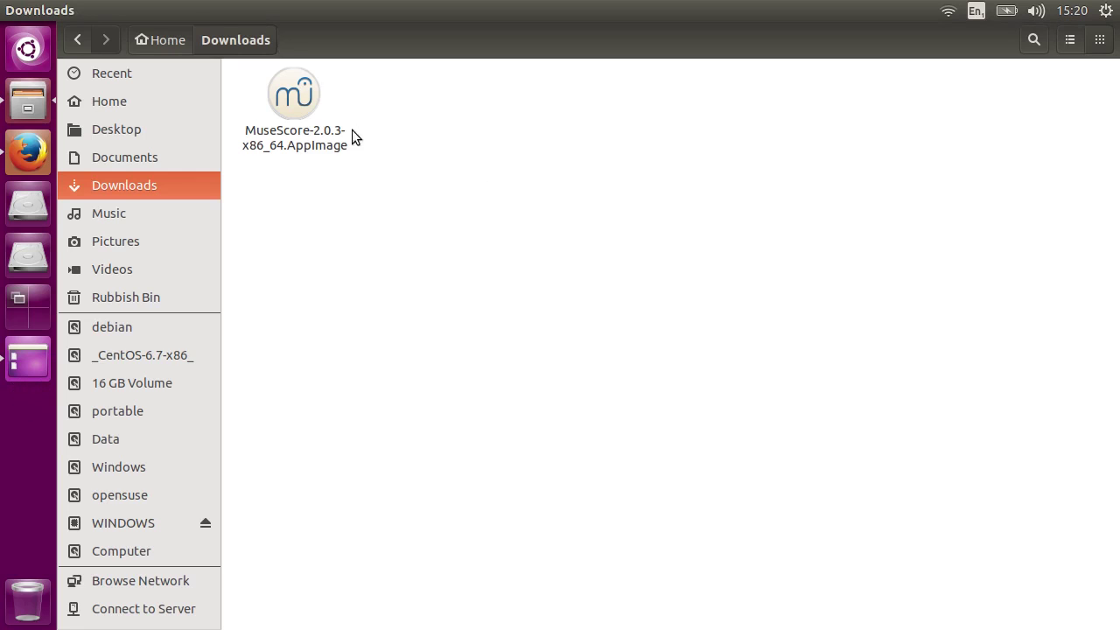
# Start MuseScore from the AppImage, close the Start Centre, and select the rest in bar 1 of My_First_Score
pyautogui.click(295, 114)
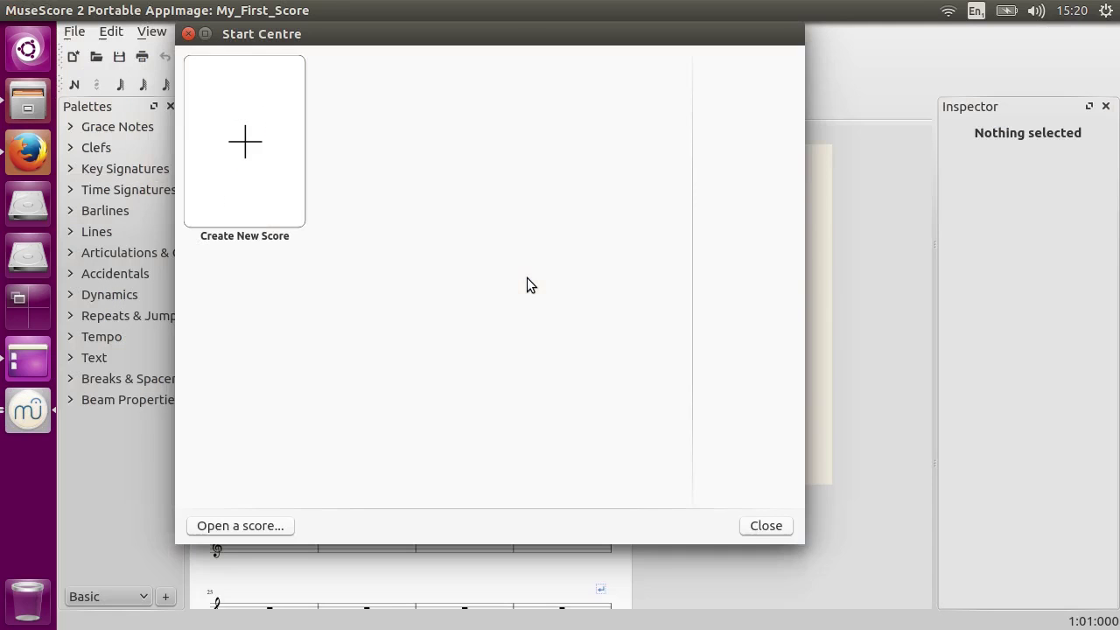
pyautogui.click(188, 34)
pyautogui.click(253, 224)
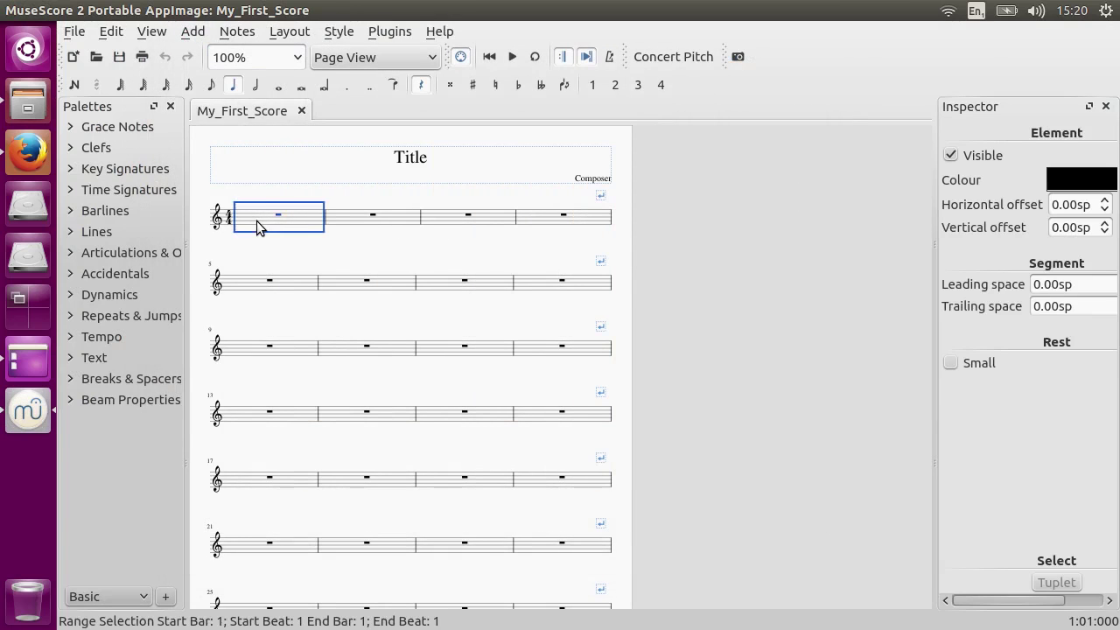
# In note input mode, enter crotchets C, D, E, F in bar 1
pyautogui.press('n')
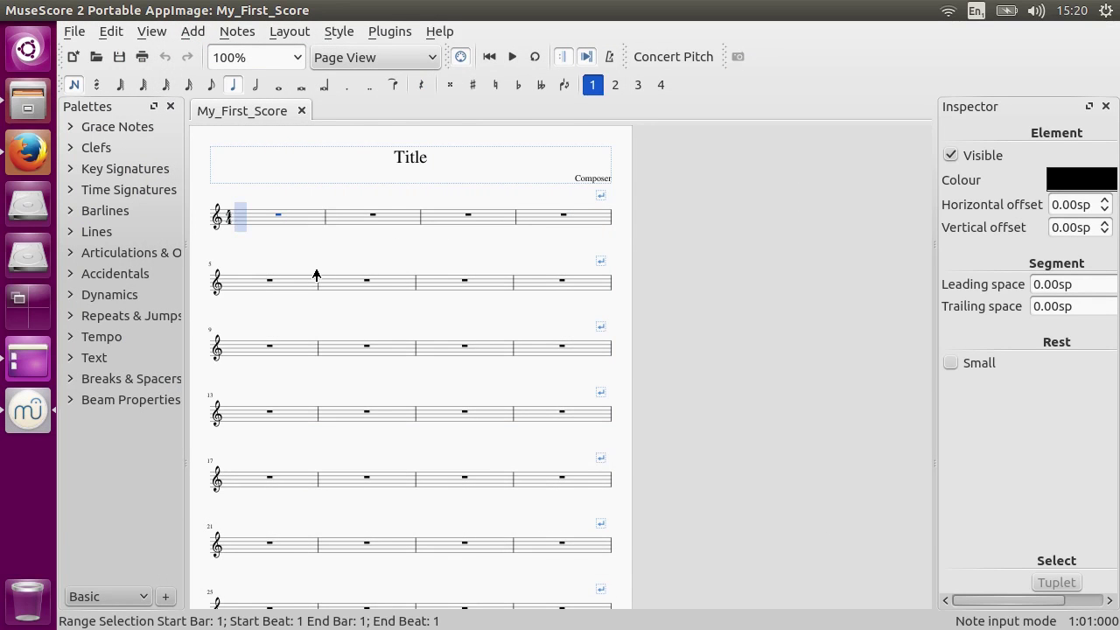
pyautogui.press('c')
pyautogui.press('d')
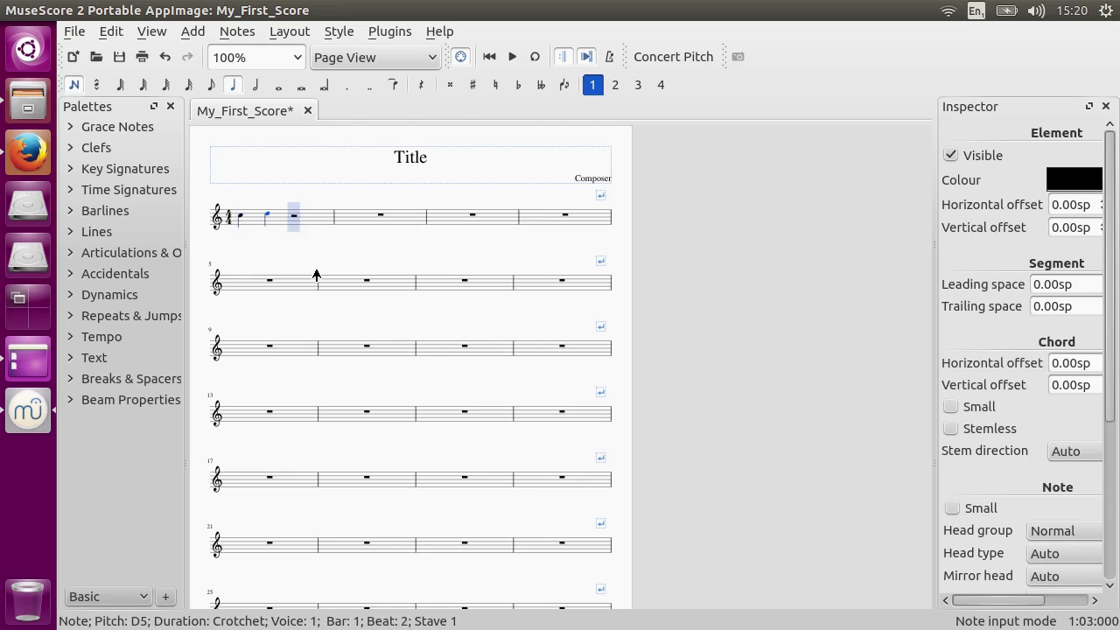
pyautogui.press('e')
pyautogui.press('f')
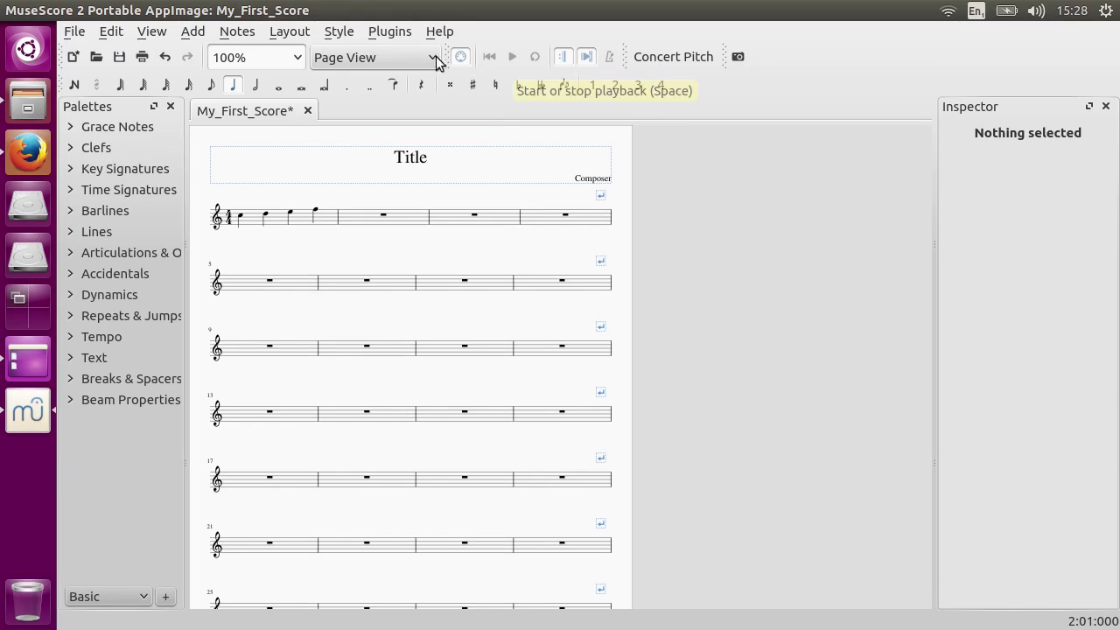
# Switch audio to ALSA in Preferences I/O and apply, then quit MuseScore discarding changes
pyautogui.click(111, 31)
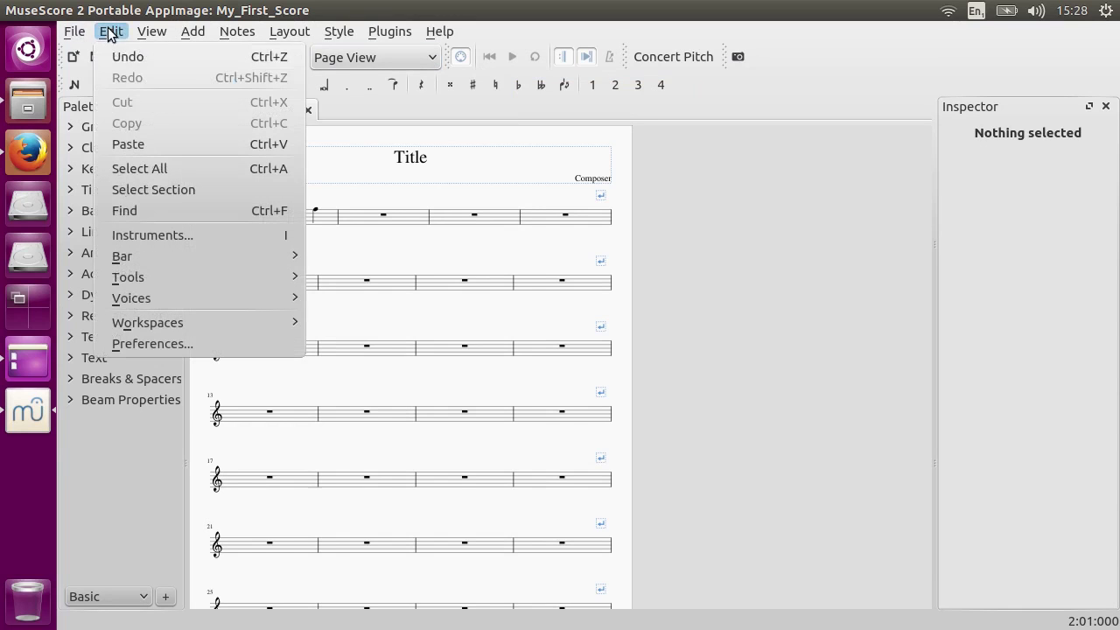
pyautogui.click(136, 339)
pyautogui.click(467, 85)
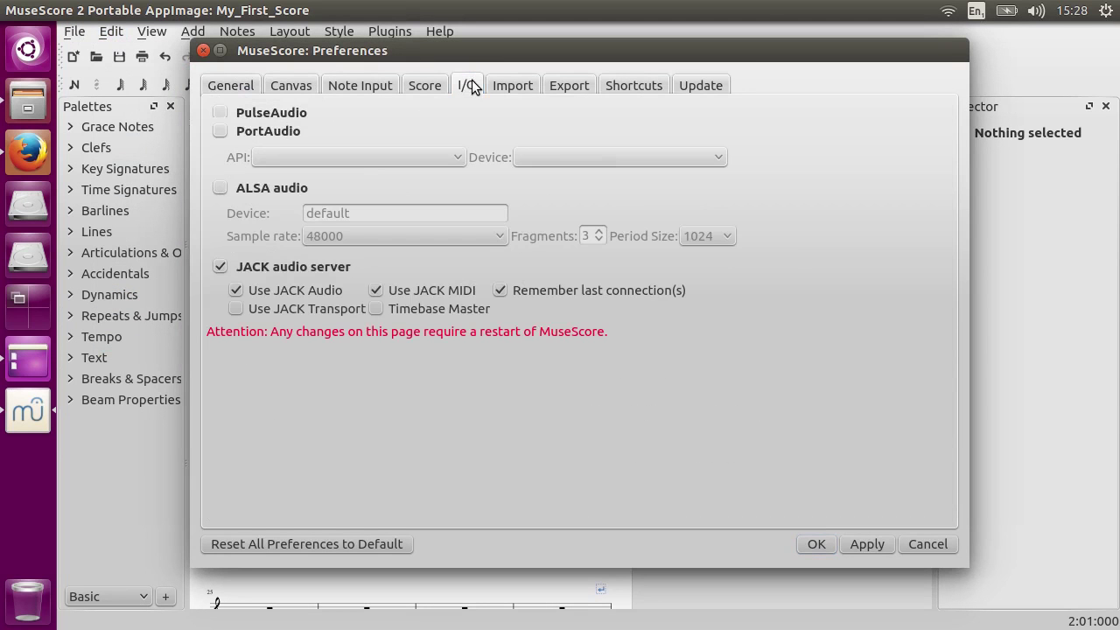
pyautogui.moveTo(457, 53); pyautogui.dragTo(457, 94)
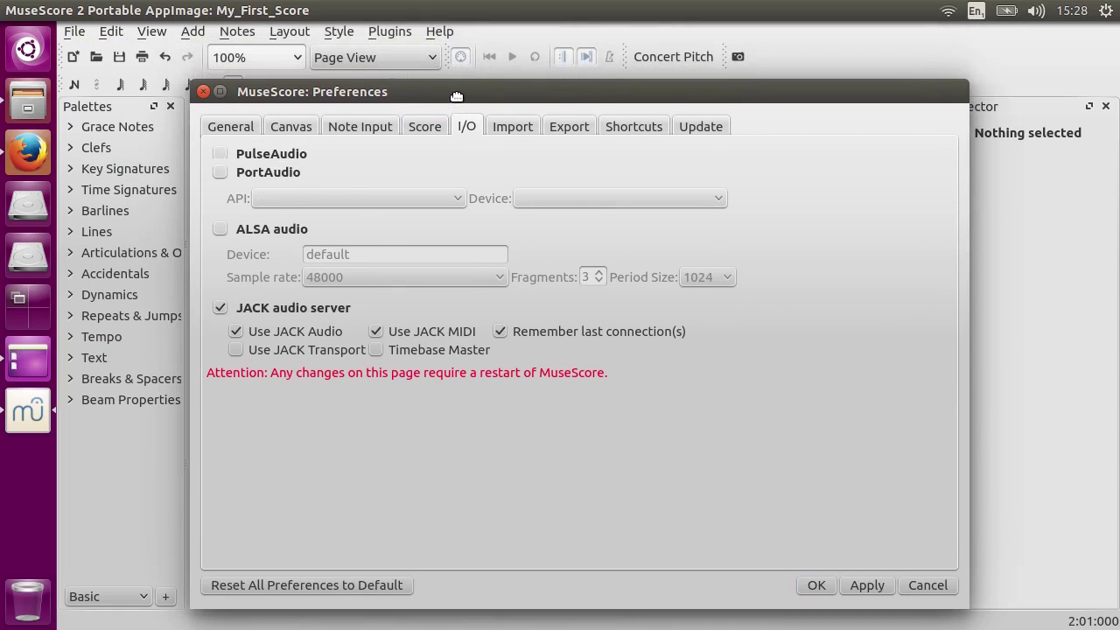
pyautogui.click(257, 229)
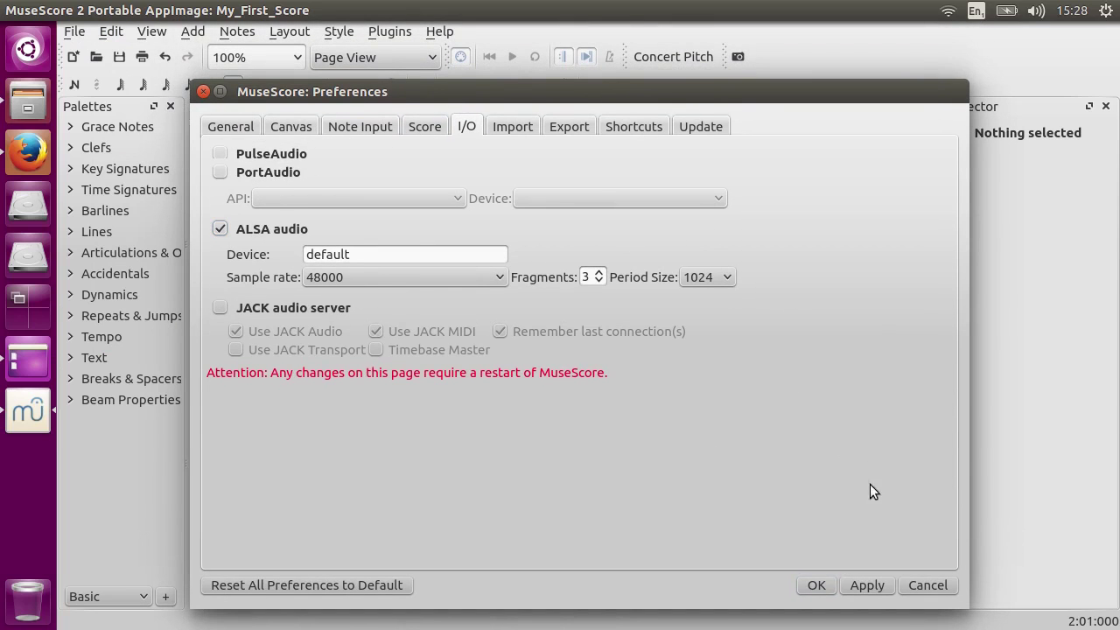
pyautogui.click(868, 581)
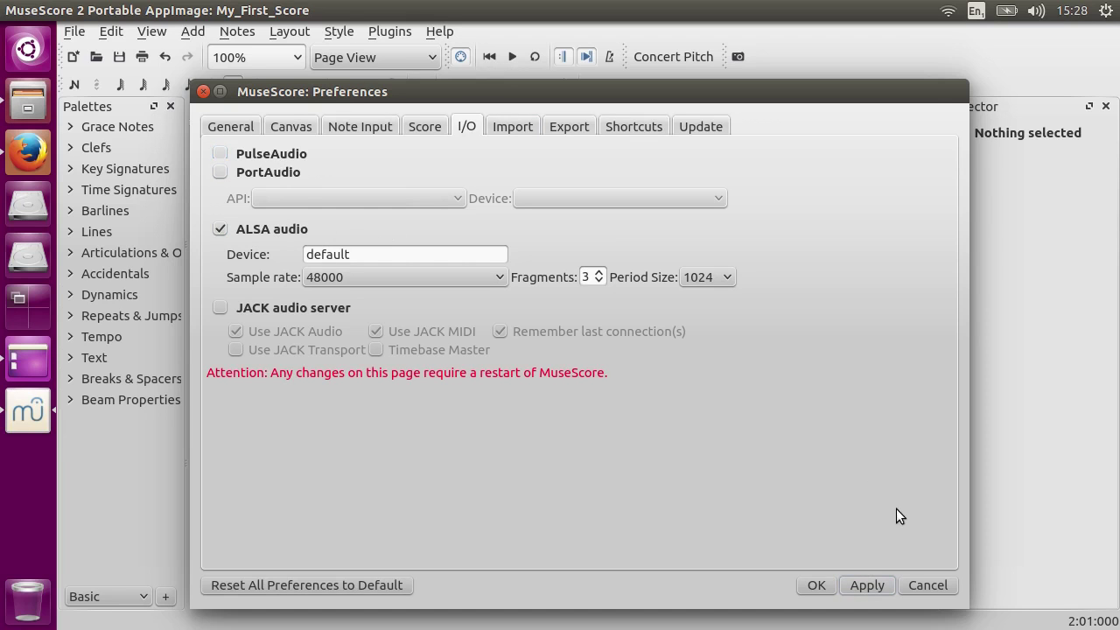
pyautogui.click(925, 584)
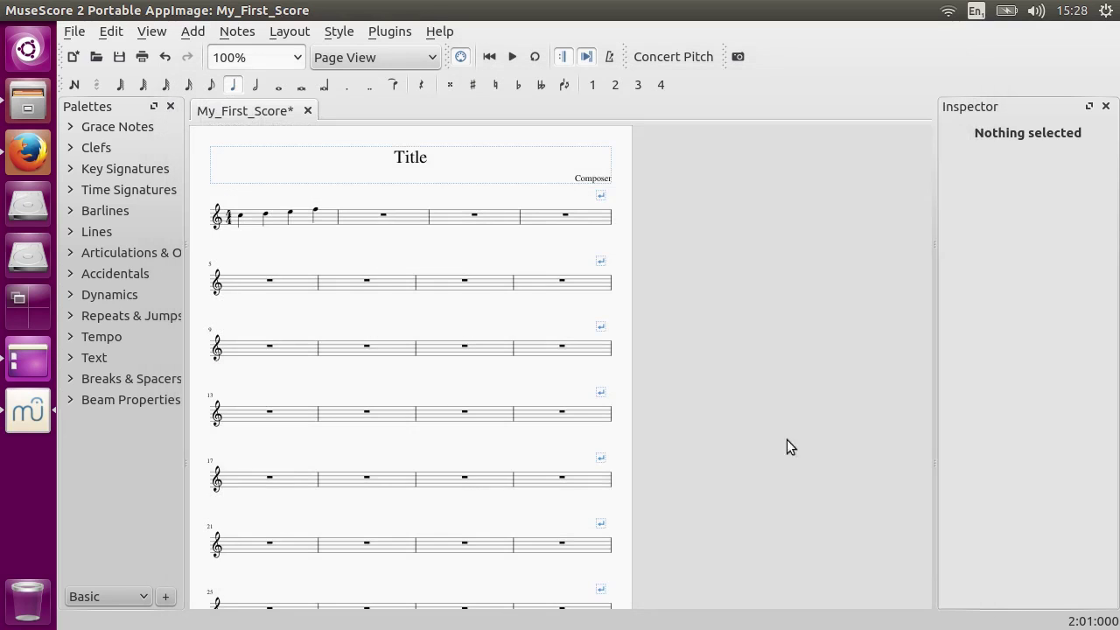
pyautogui.click(16, 10)
pyautogui.click(586, 338)
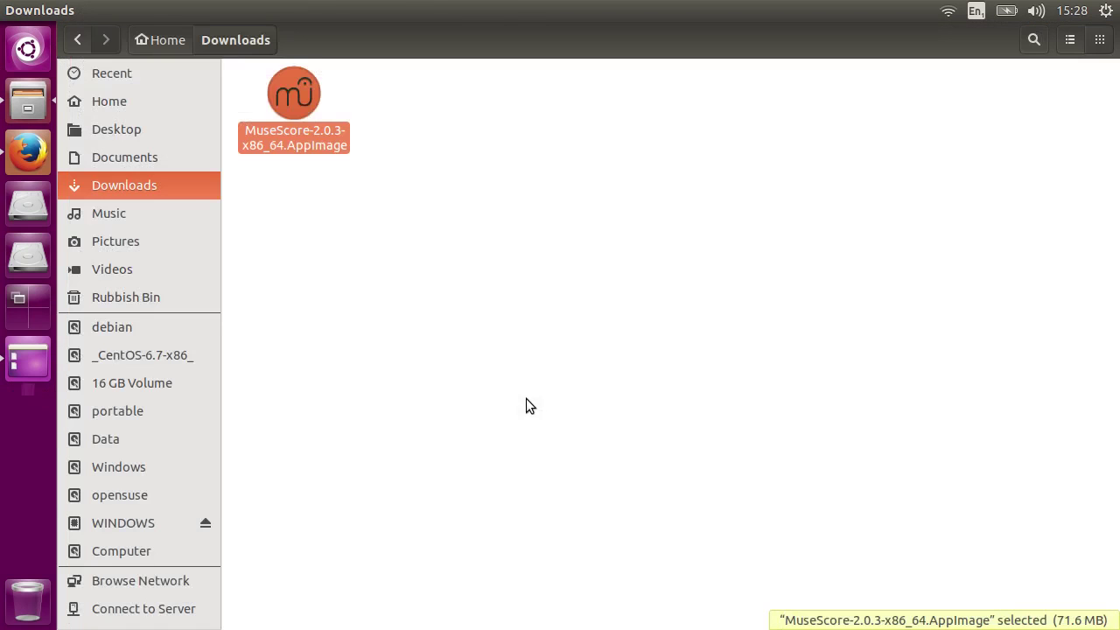
# Cancel a permanent delete of the AppImage, then search the Dash for 'muse'
pyautogui.click(471, 175)
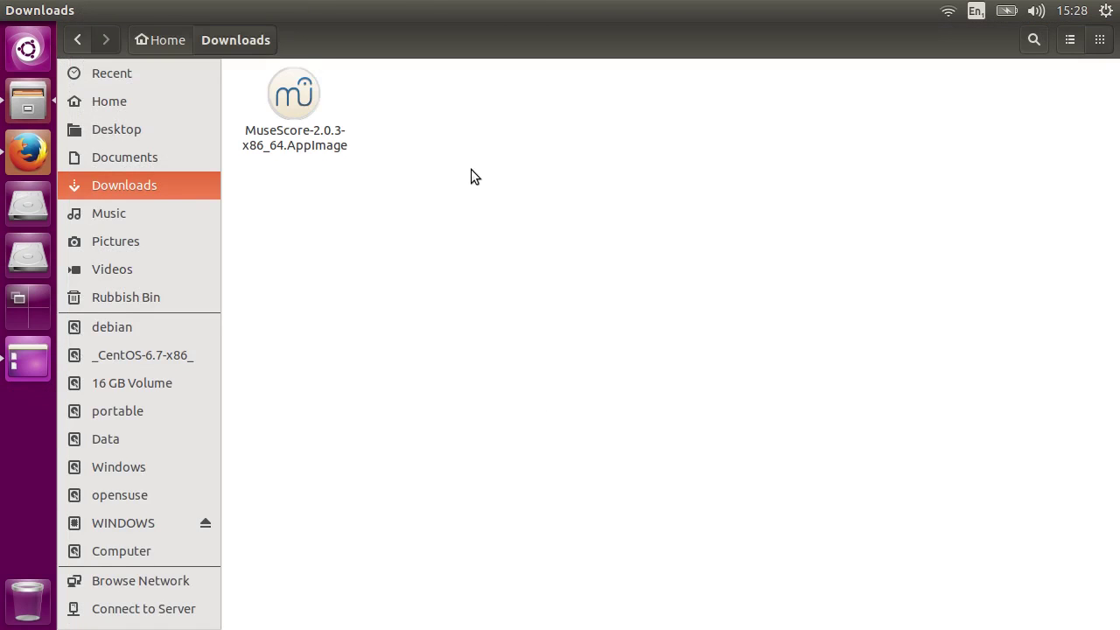
pyautogui.click(310, 103)
pyautogui.hotkey('shift', 'Delete')
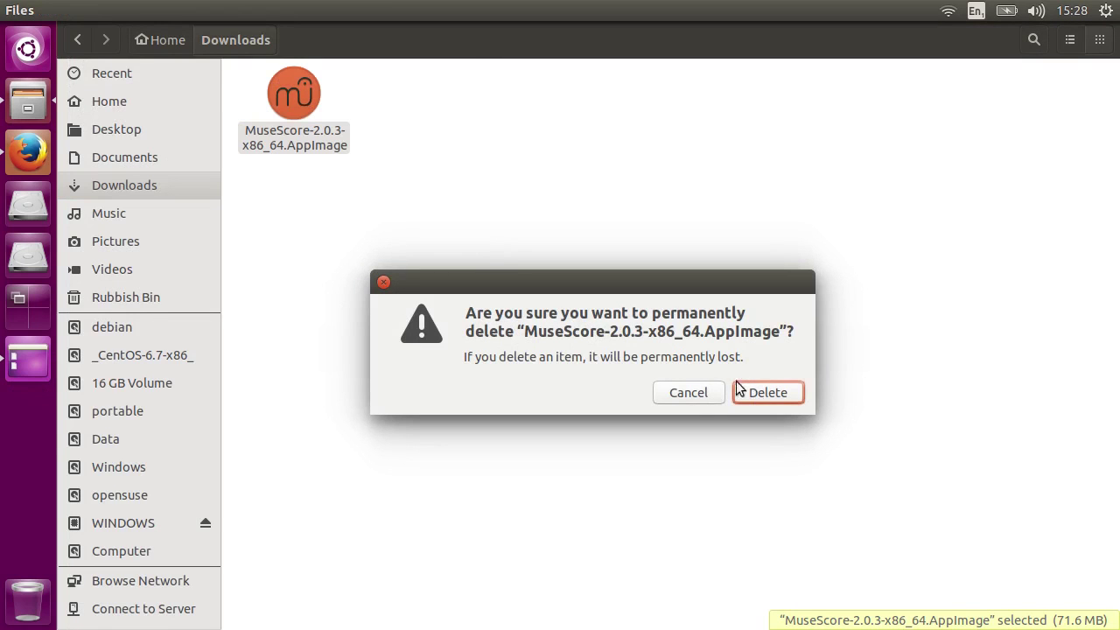
pyautogui.click(683, 393)
pyautogui.click(502, 237)
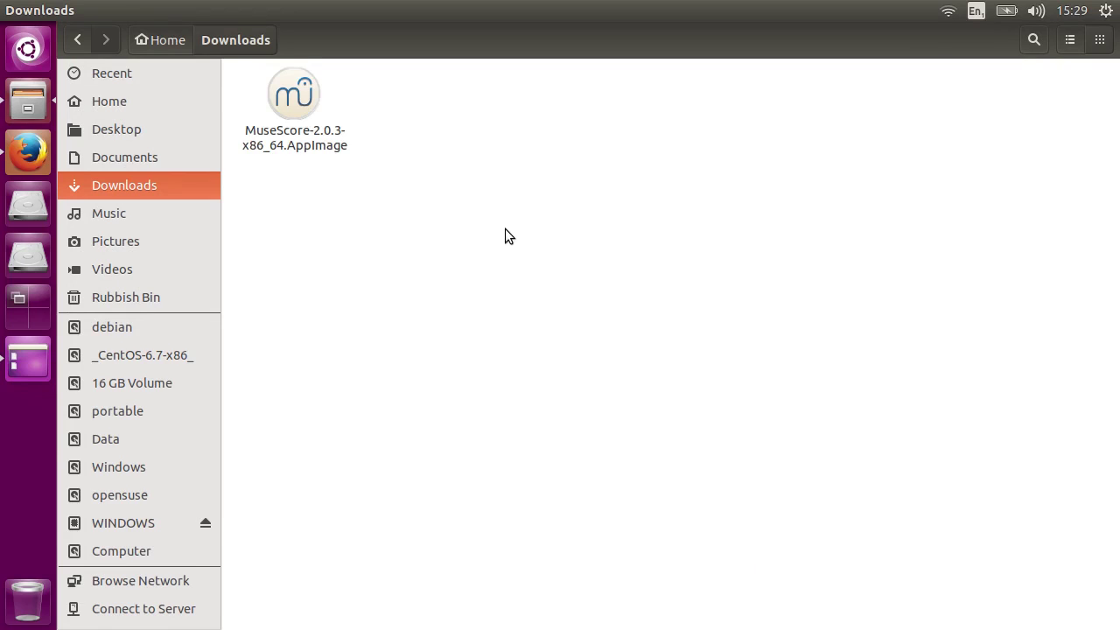
pyautogui.press('super')
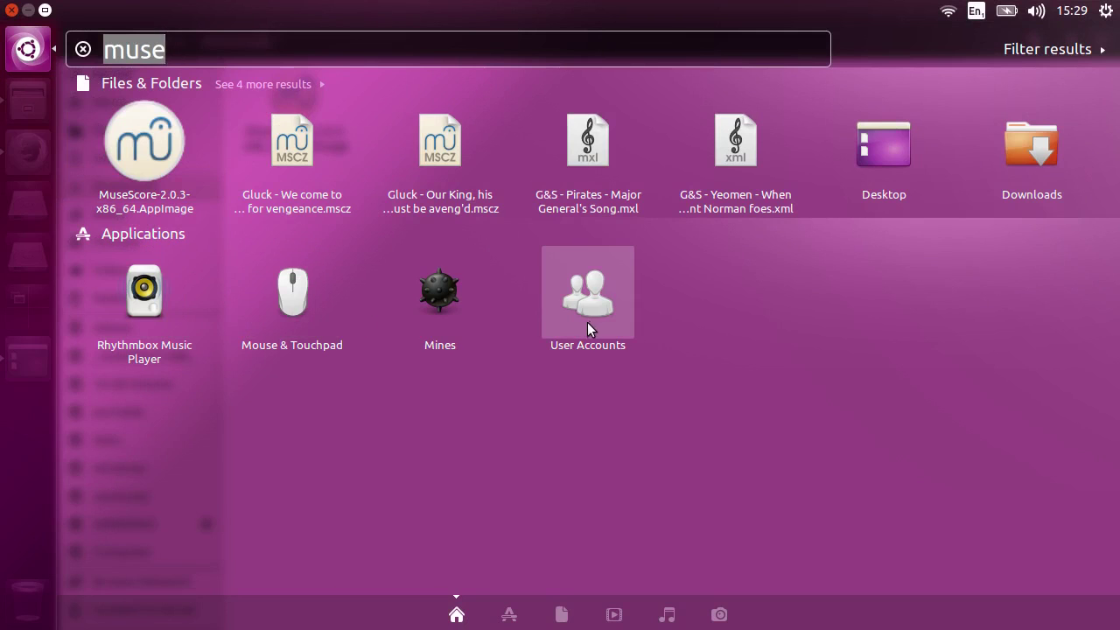
# Open Documents in a new tab and go into MuseScore2 > Scores
pyautogui.press('Escape')
pyautogui.rightClick(150, 160)
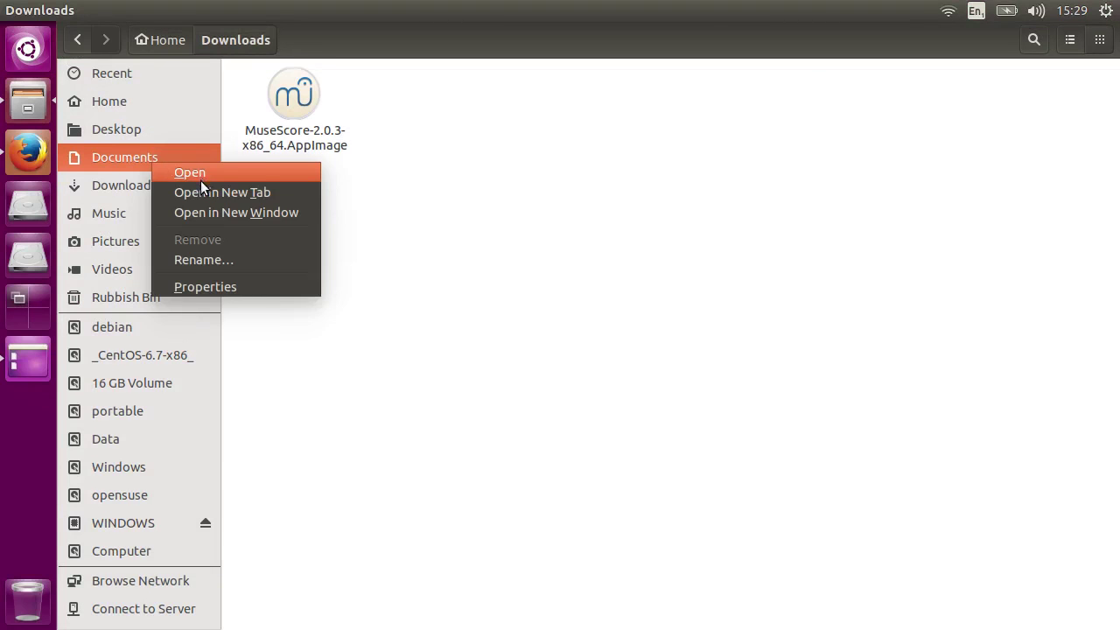
pyautogui.click(210, 190)
pyautogui.click(784, 75)
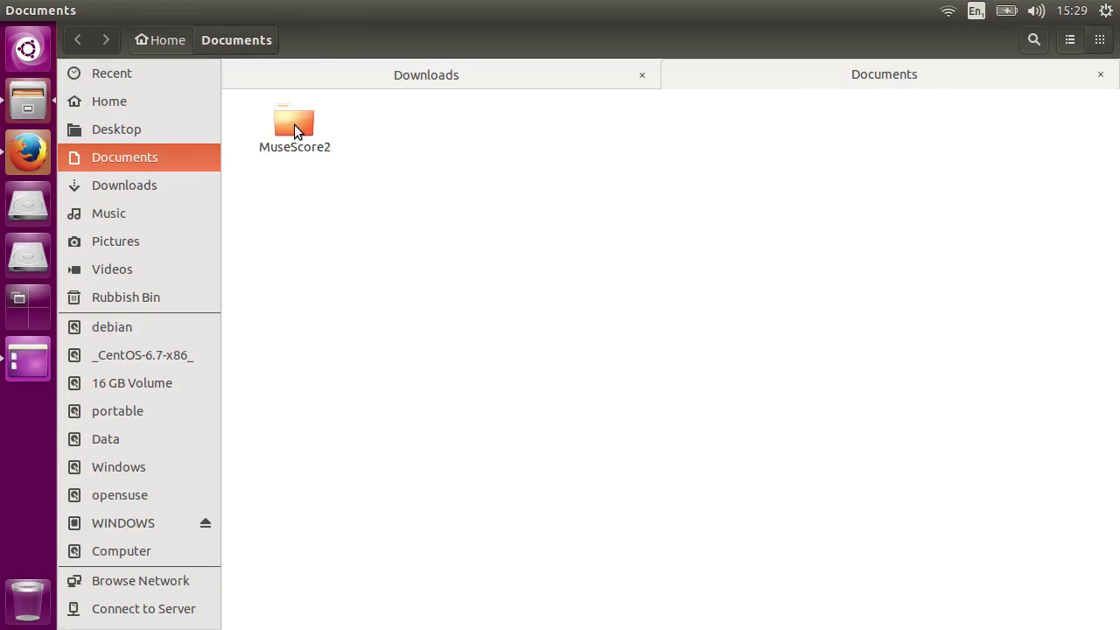
pyautogui.doubleClick(294, 124)
pyautogui.doubleClick(571, 127)
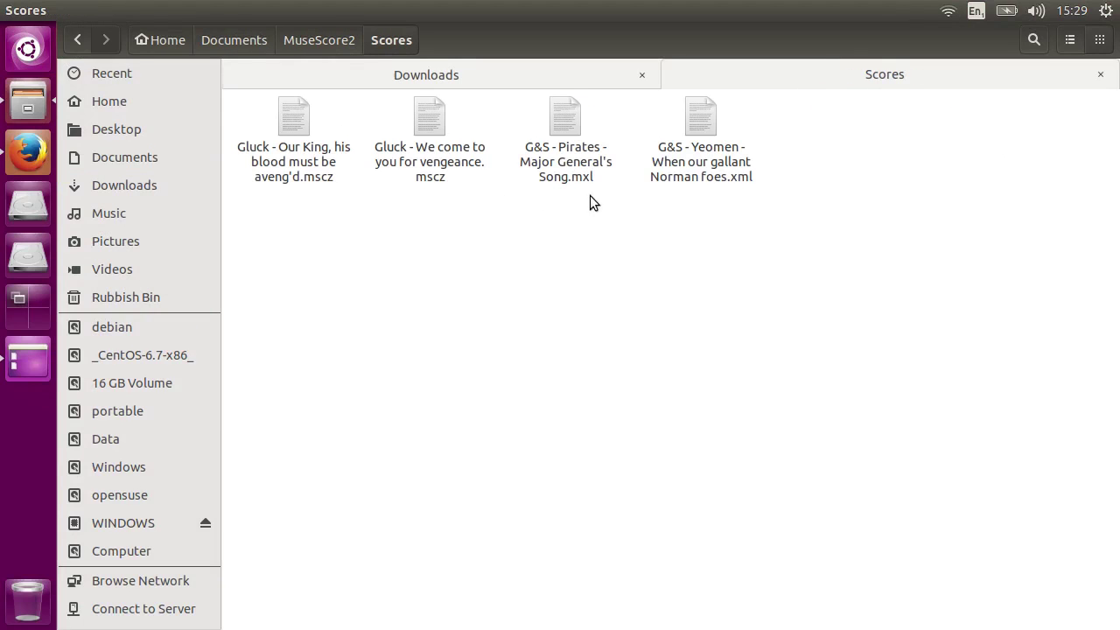
# Check which programs offer to open the vengeance .mscz score, then return to Downloads
pyautogui.rightClick(433, 120)
pyautogui.moveTo(572, 159)
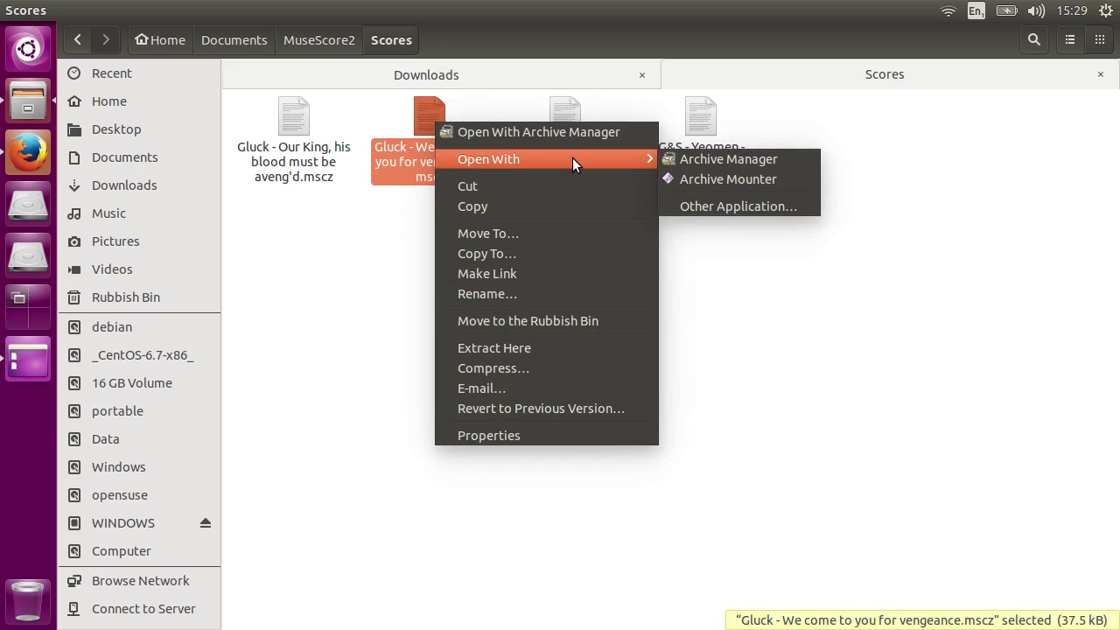
pyautogui.click(696, 290)
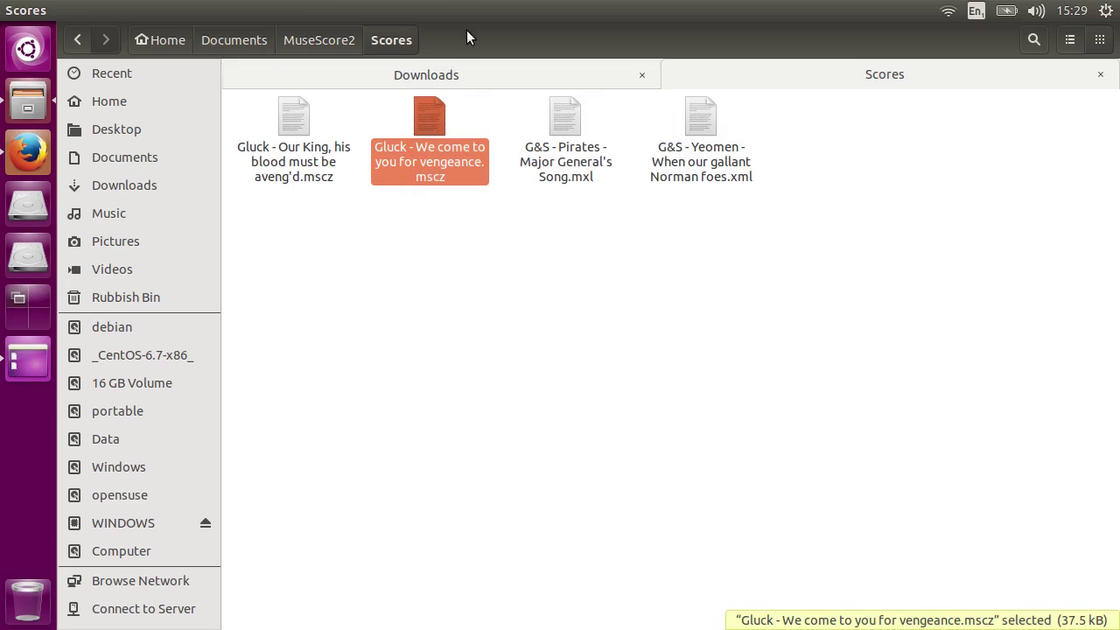
pyautogui.click(455, 75)
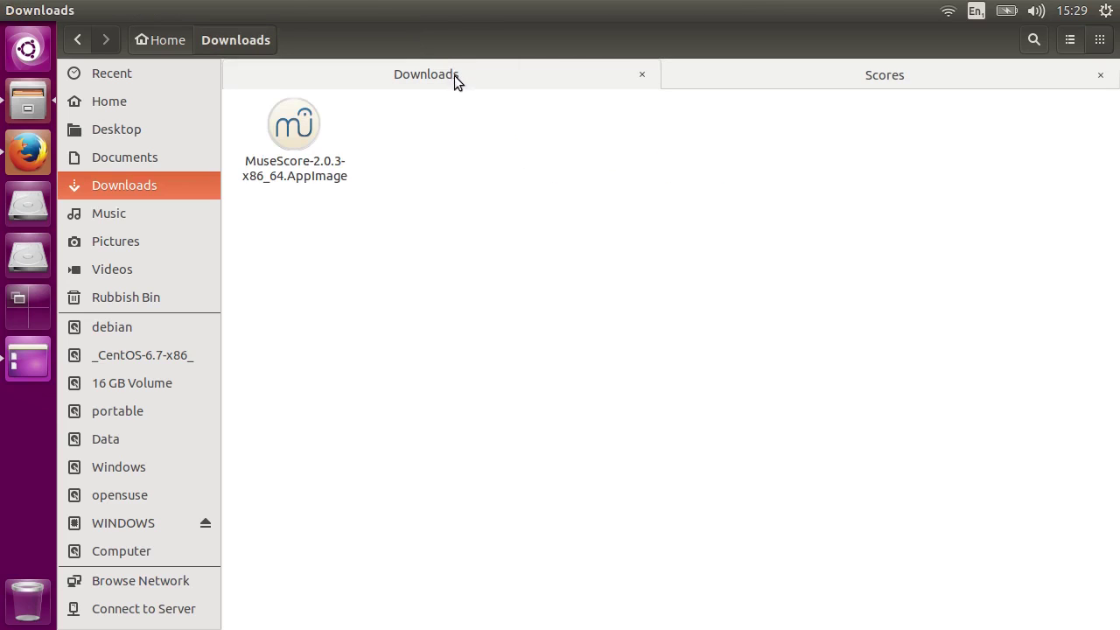
# From a terminal in Downloads, run ./MuseScore-2.0.3-x86_64.AppImage install
pyautogui.rightClick(467, 224)
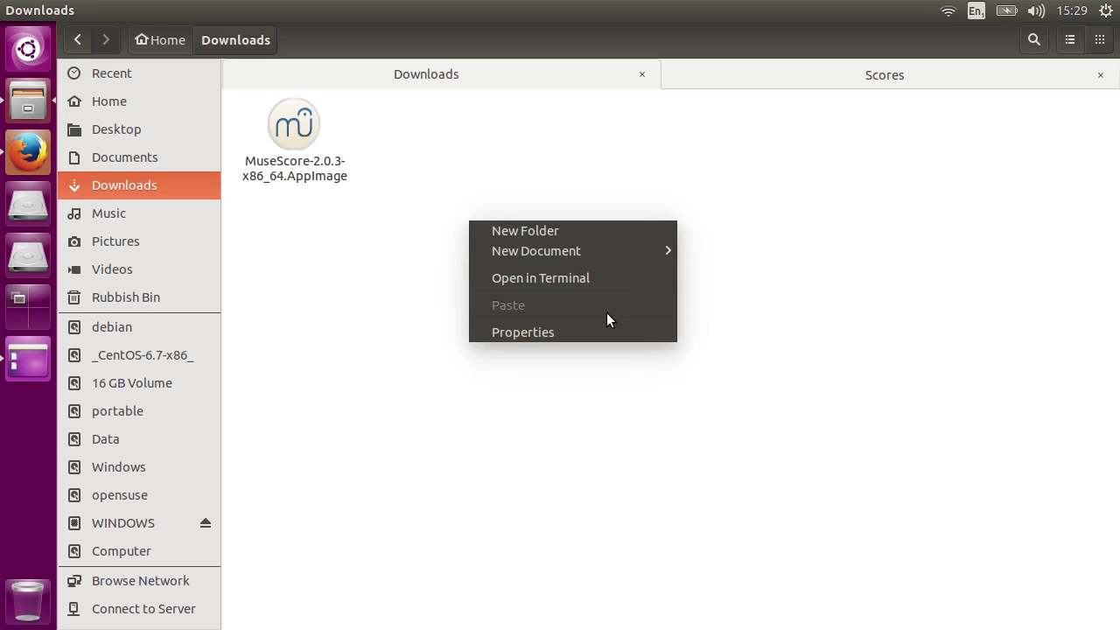
pyautogui.click(564, 276)
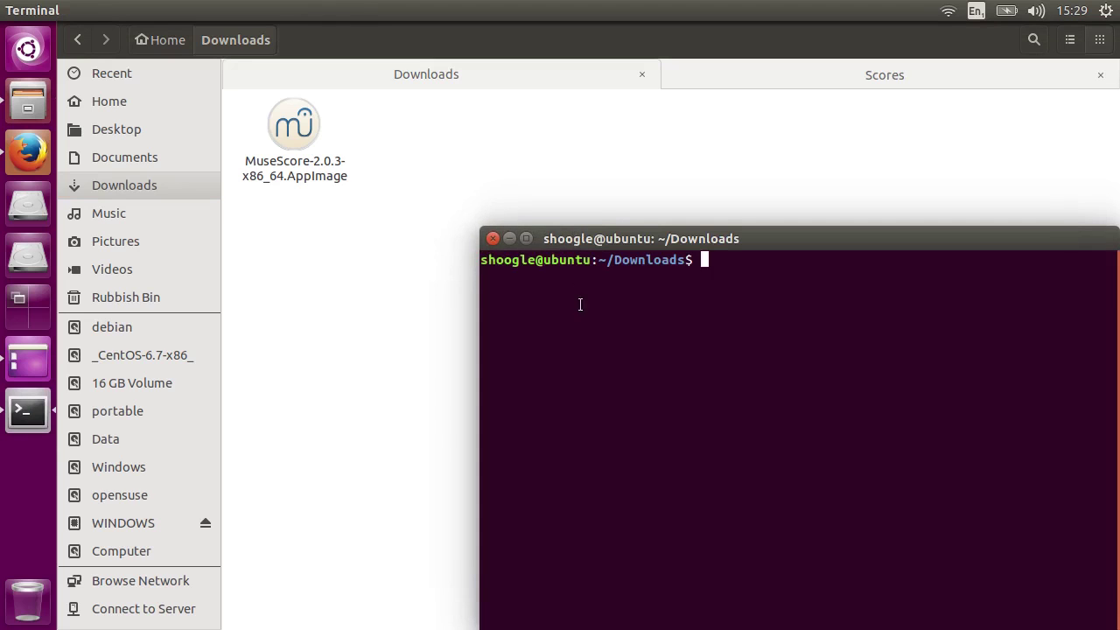
pyautogui.write('./')
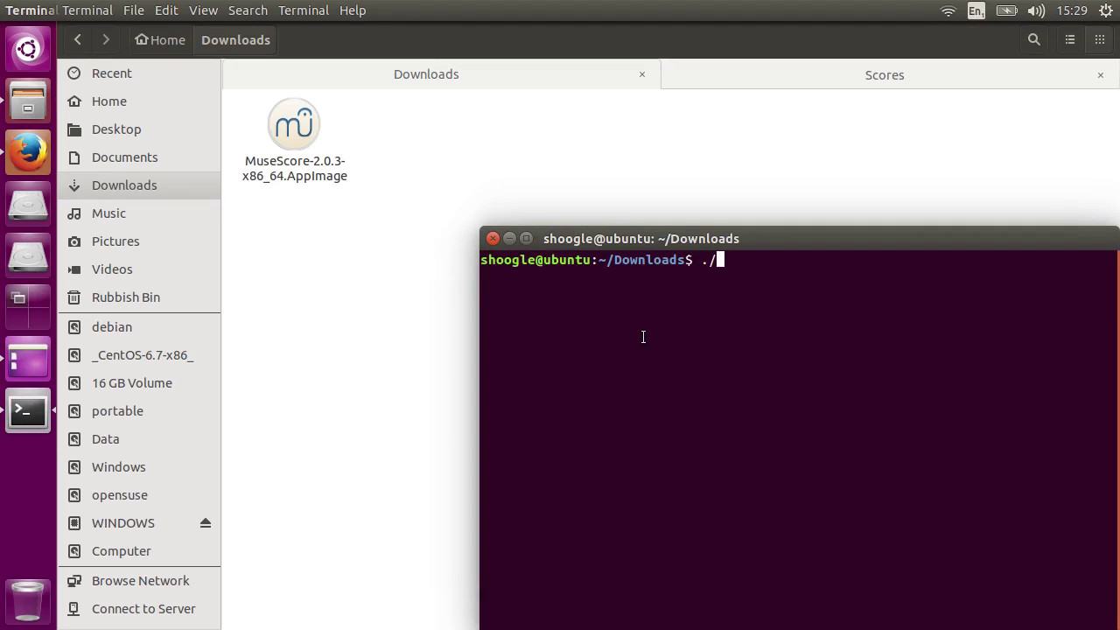
pyautogui.write('Muse')
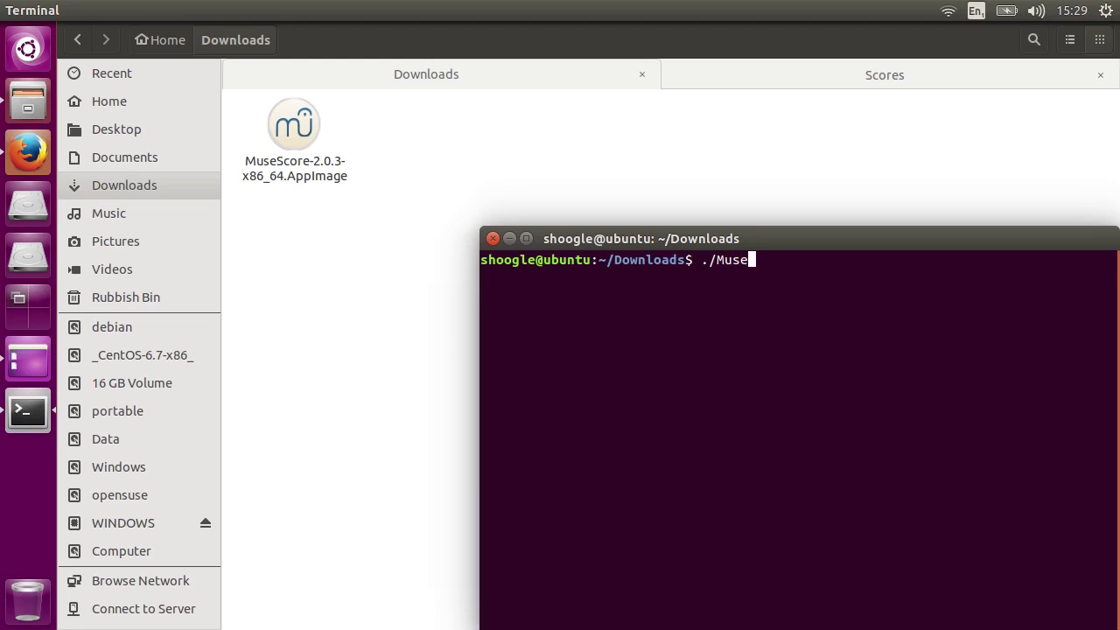
pyautogui.press('Tab')
pyautogui.write('install')
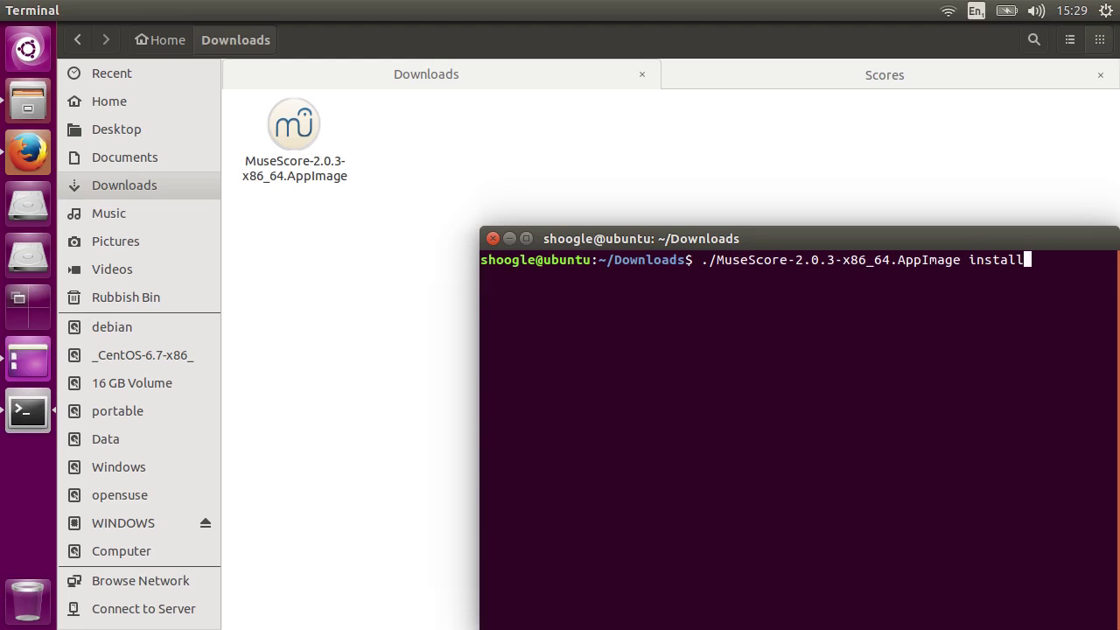
pyautogui.press('Return')
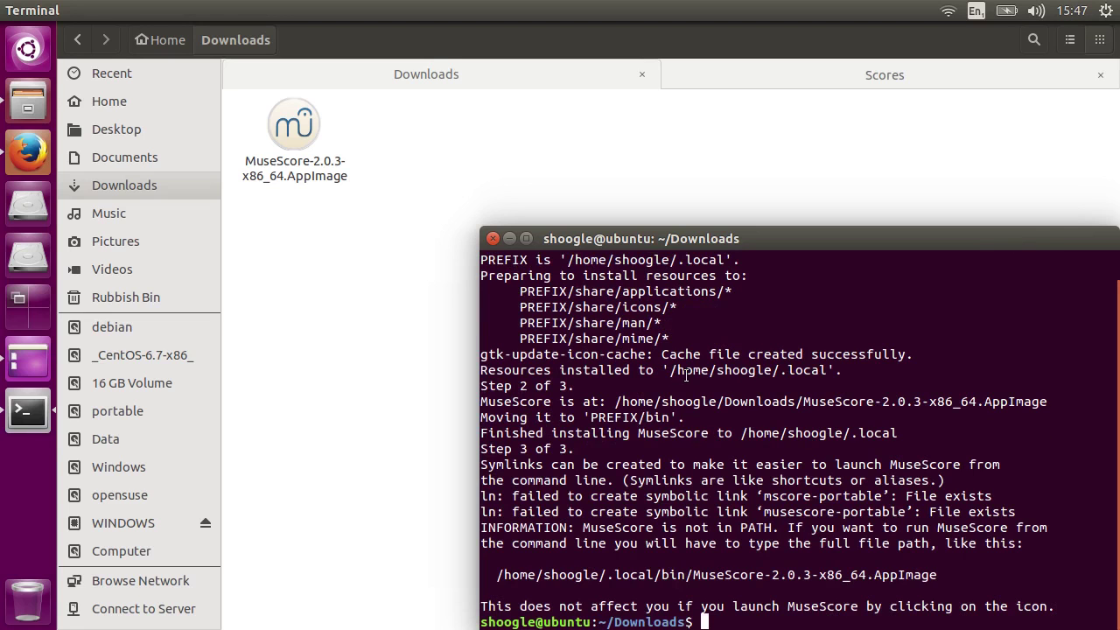
# Search the Dash for 'muse' to find MuseScore 2 Portable AppImage
pyautogui.press('super')
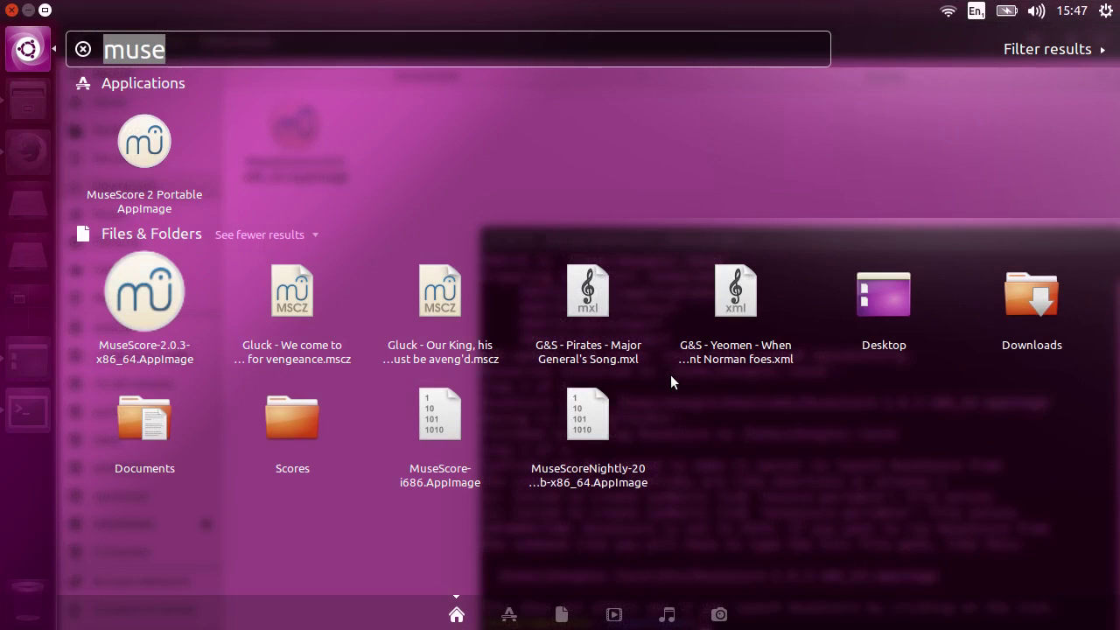
pyautogui.write('muse')
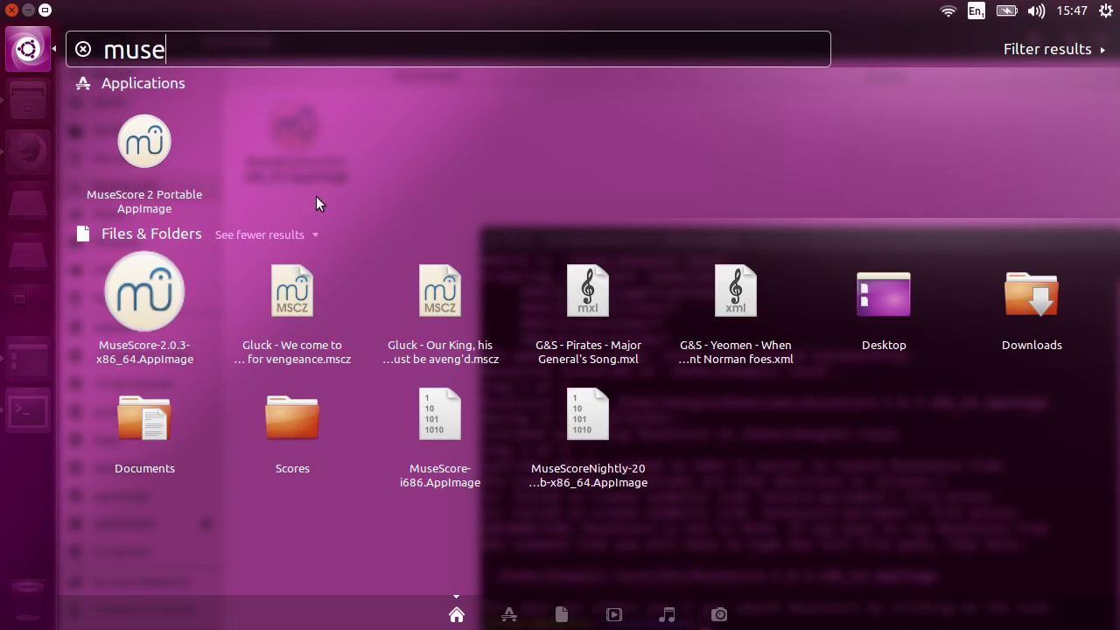
pyautogui.press('Escape')
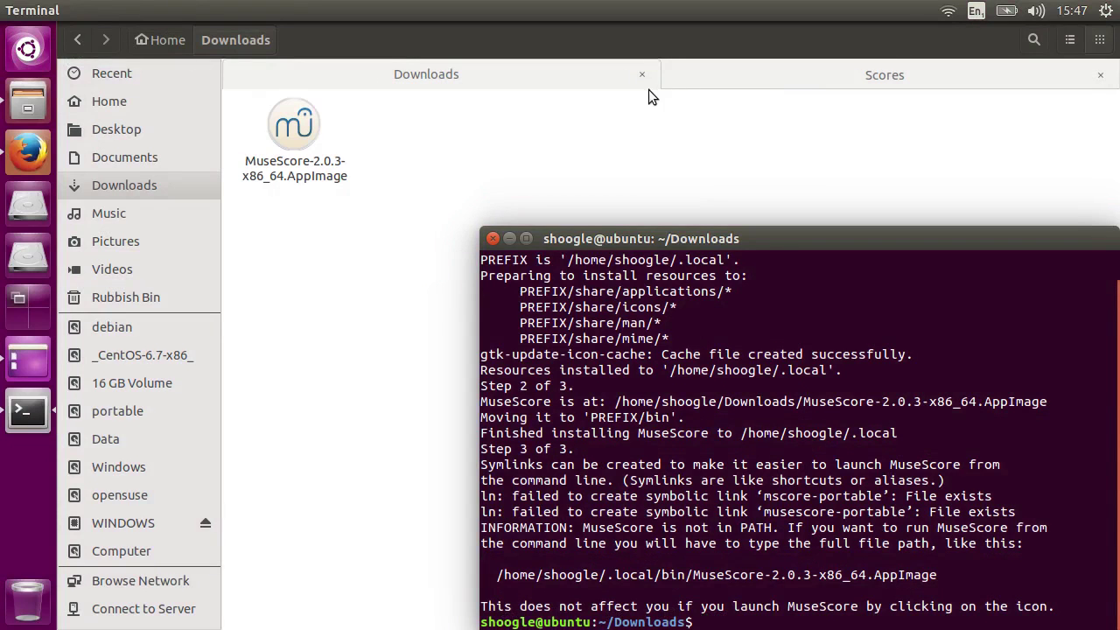
# Confirm the vengeance score now offers MuseScore for opening, then return to Downloads
pyautogui.click(718, 79)
pyautogui.click(493, 225)
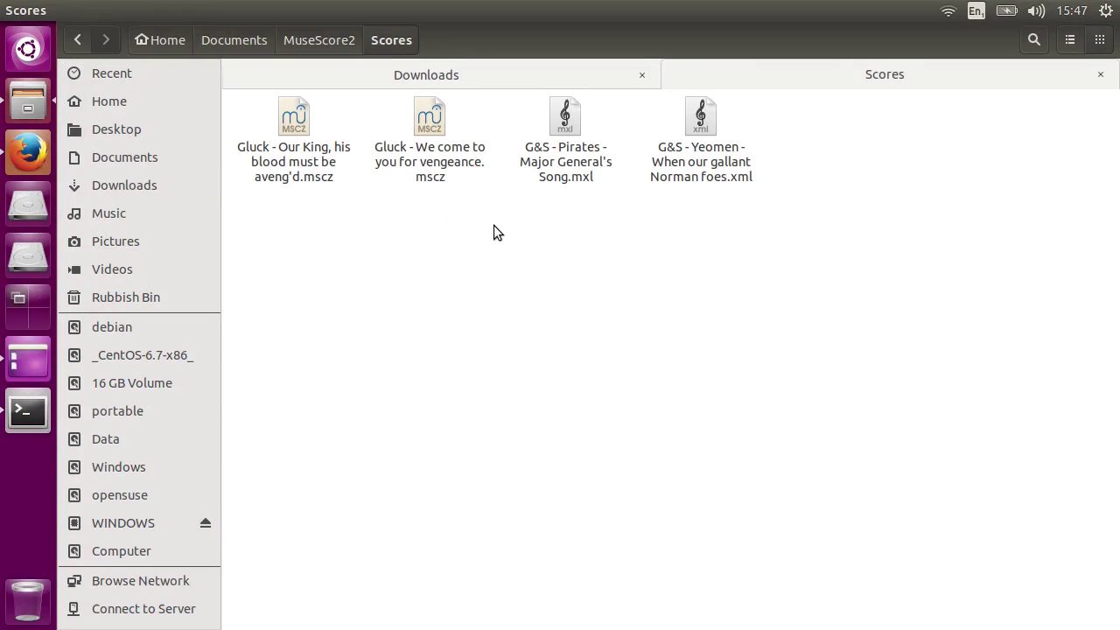
pyautogui.rightClick(434, 117)
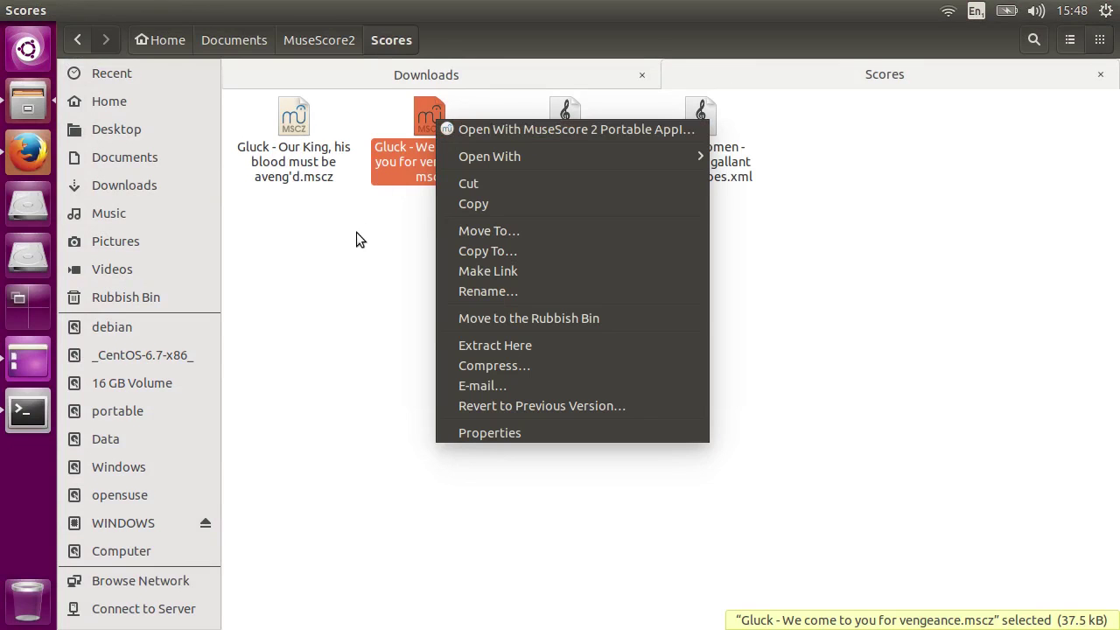
pyautogui.press('Escape')
pyautogui.click(394, 70)
# Move the terminal to the screen top and run the AppImage with --help
pyautogui.click(28, 409)
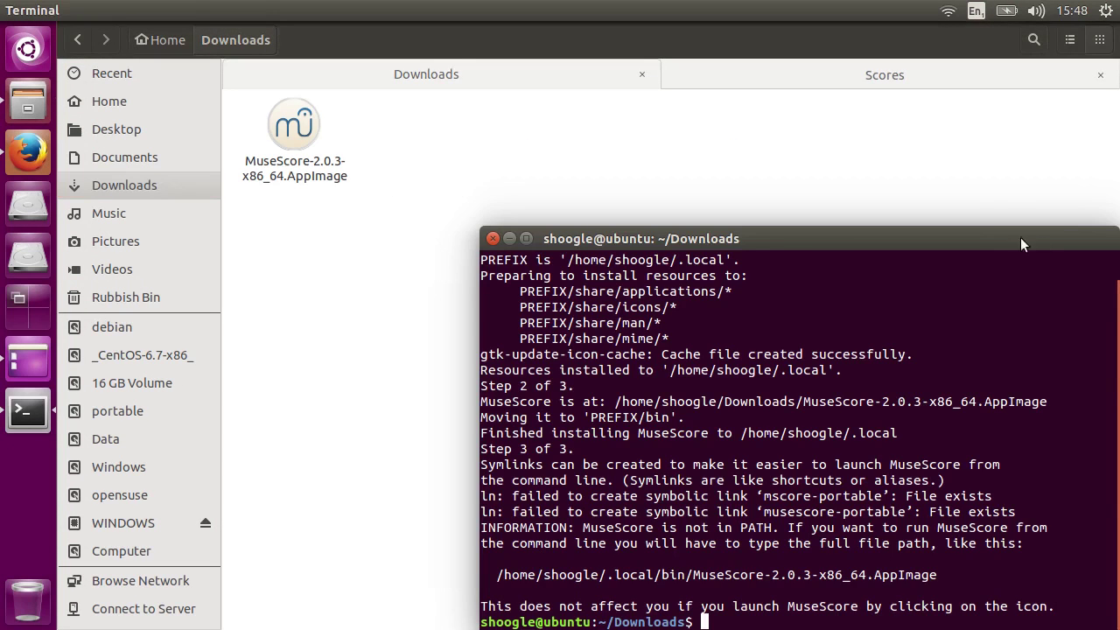
pyautogui.moveTo(961, 226); pyautogui.dragTo(974, 9)
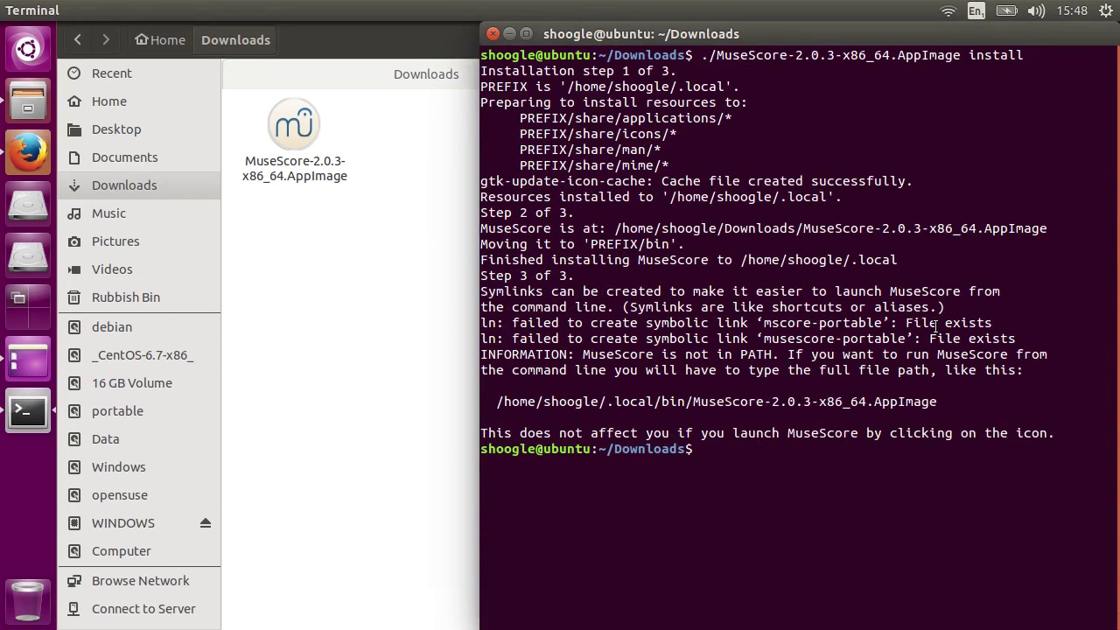
pyautogui.press('Up')
pyautogui.press('BackSpace')
pyautogui.press('BackSpace')
pyautogui.press('BackSpace')
pyautogui.press('BackSpace')
pyautogui.press('BackSpace')
pyautogui.press('BackSpace')
pyautogui.press('BackSpace')
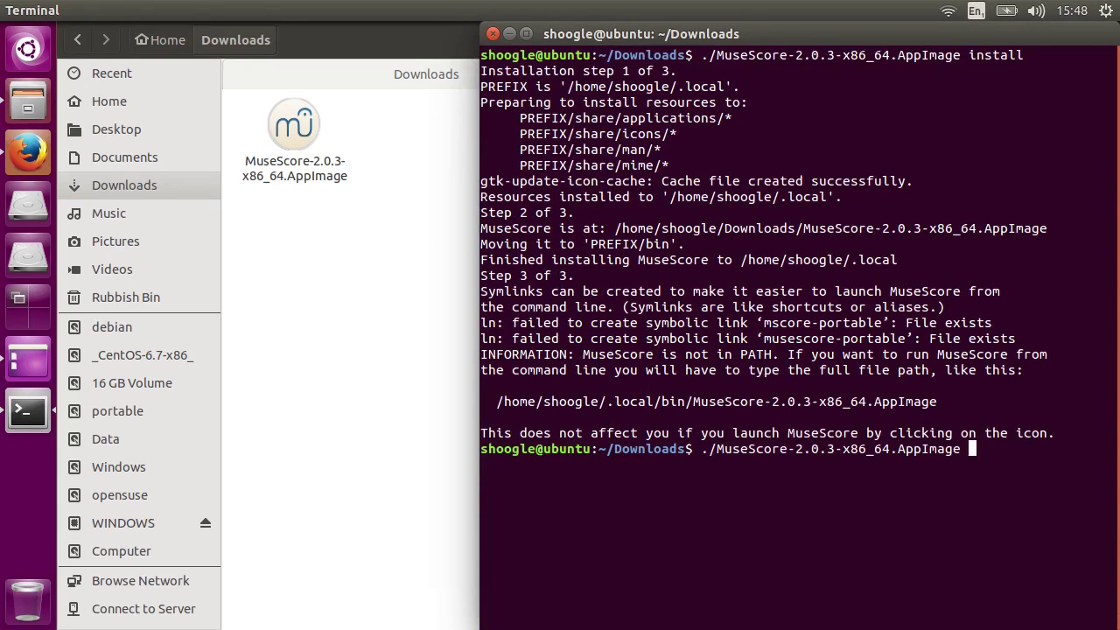
pyautogui.write('--help')
pyautogui.press('Return')
# Run ./MuseScore-2.0.3-x86_64.AppImage man to show the mscore-portable manual page
pyautogui.press('Up')
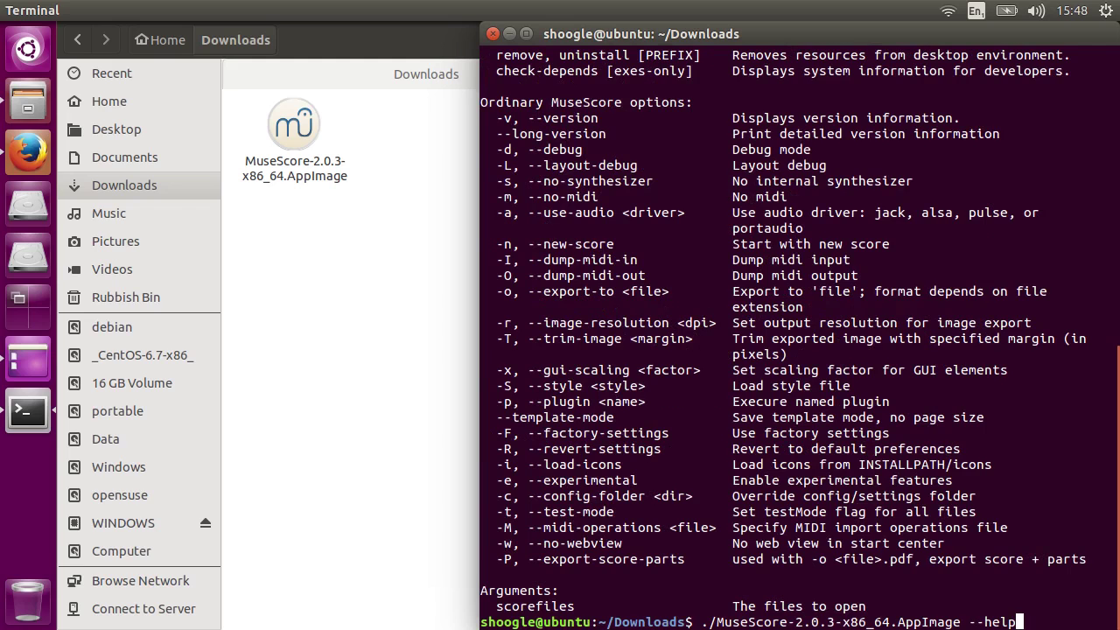
pyautogui.press('BackSpace')
pyautogui.press('BackSpace')
pyautogui.press('BackSpace')
pyautogui.press('BackSpace')
pyautogui.press('BackSpace')
pyautogui.press('BackSpace')
pyautogui.press('BackSpace')
pyautogui.write('man')
pyautogui.press('Return')
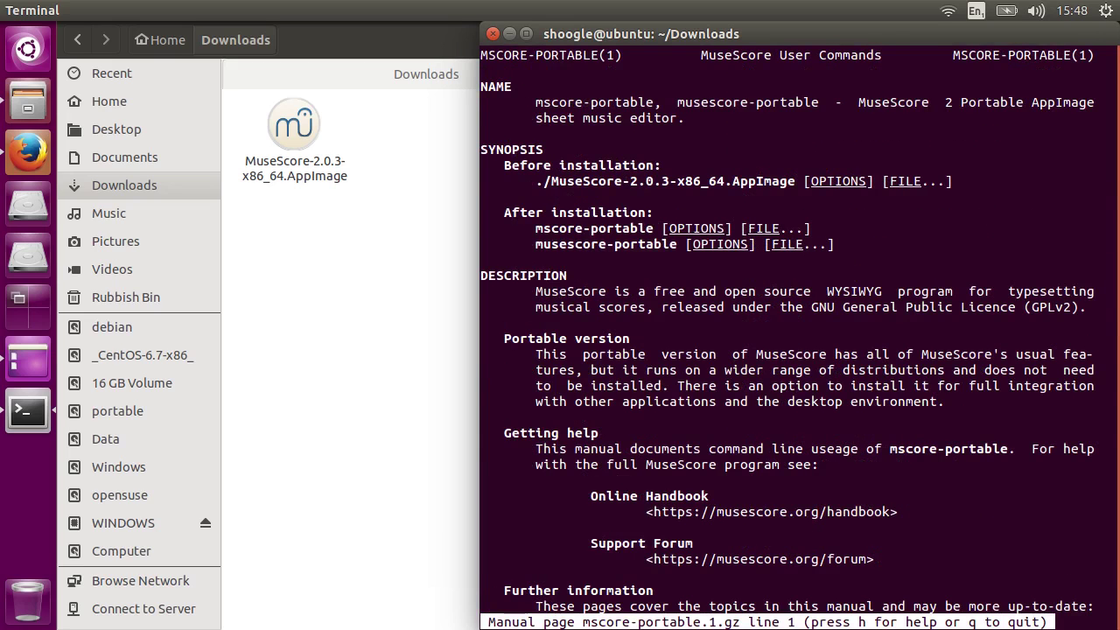
# Bring Firefox forward and follow the sidebar's Forums link to the MuseScore Forums page
pyautogui.click(27, 157)
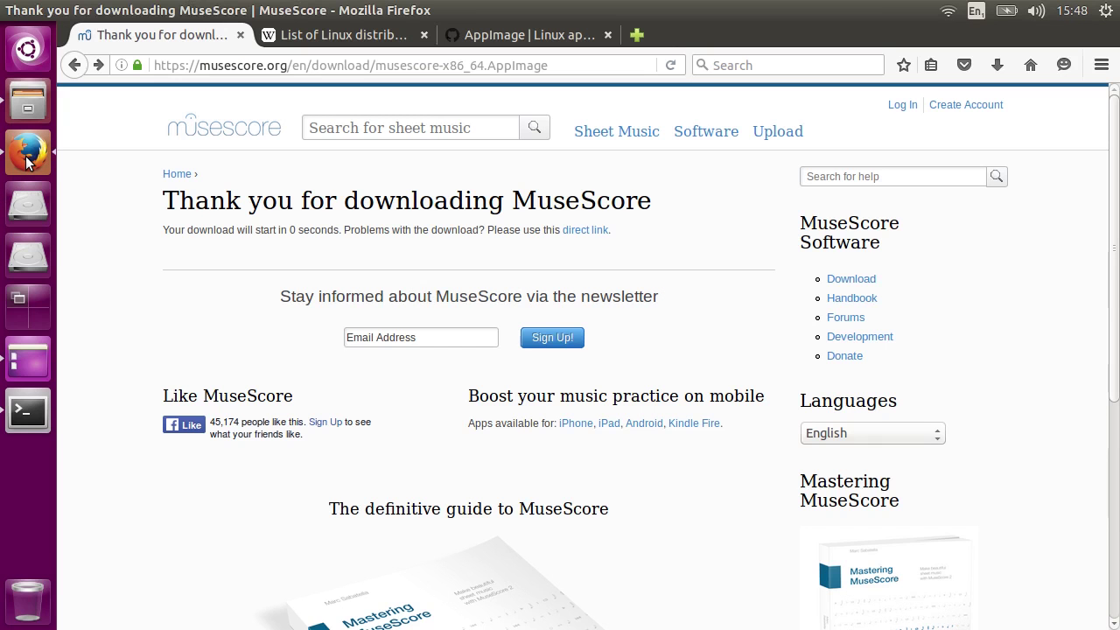
pyautogui.click(852, 318)
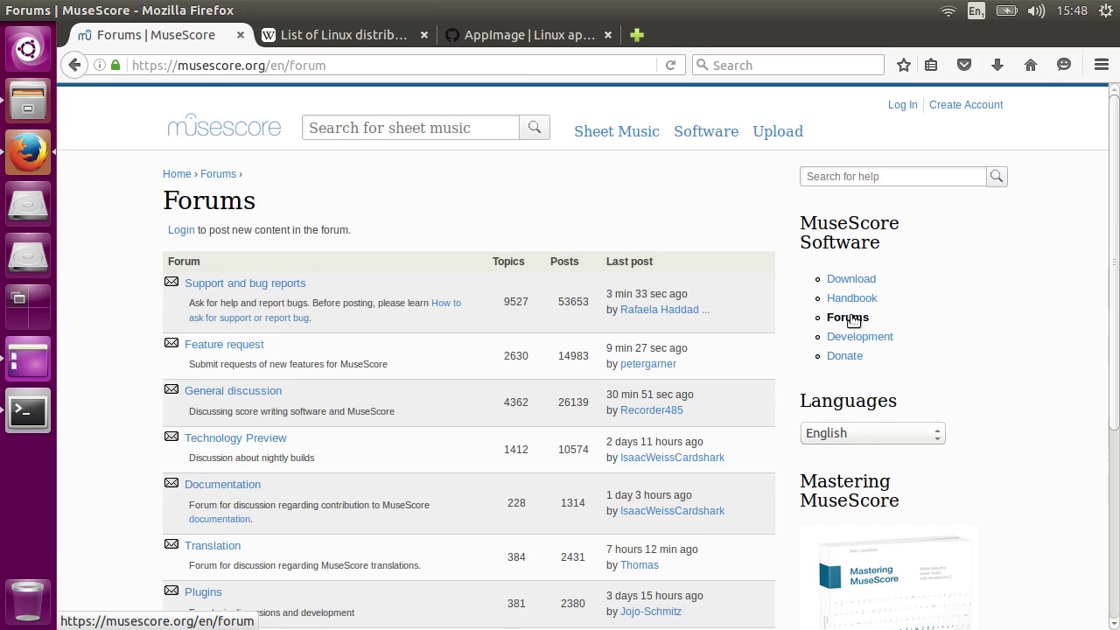